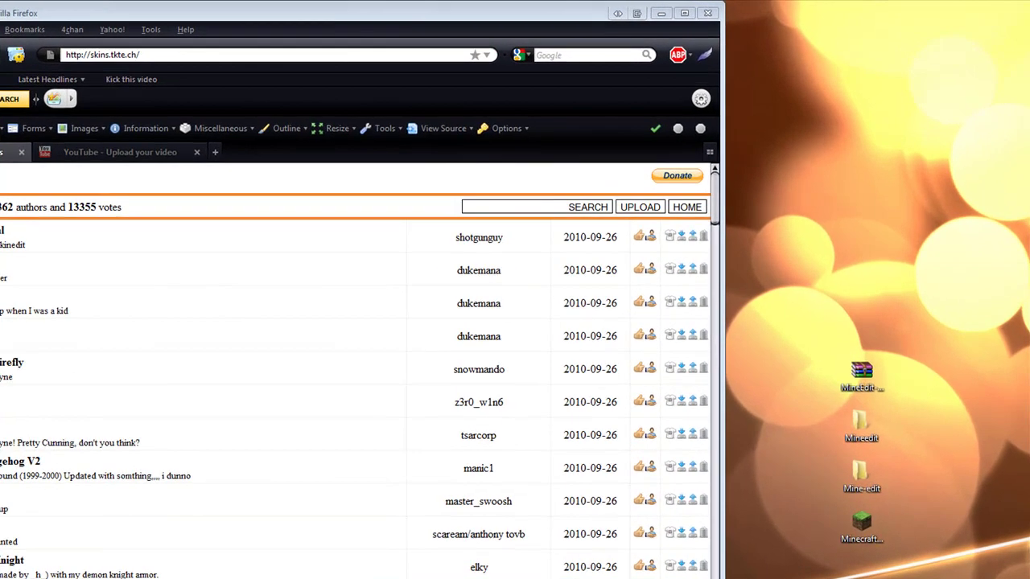
Open minecraft.net in a new browser tab
left_click(215, 152)
type("minecraft")
key("Return")
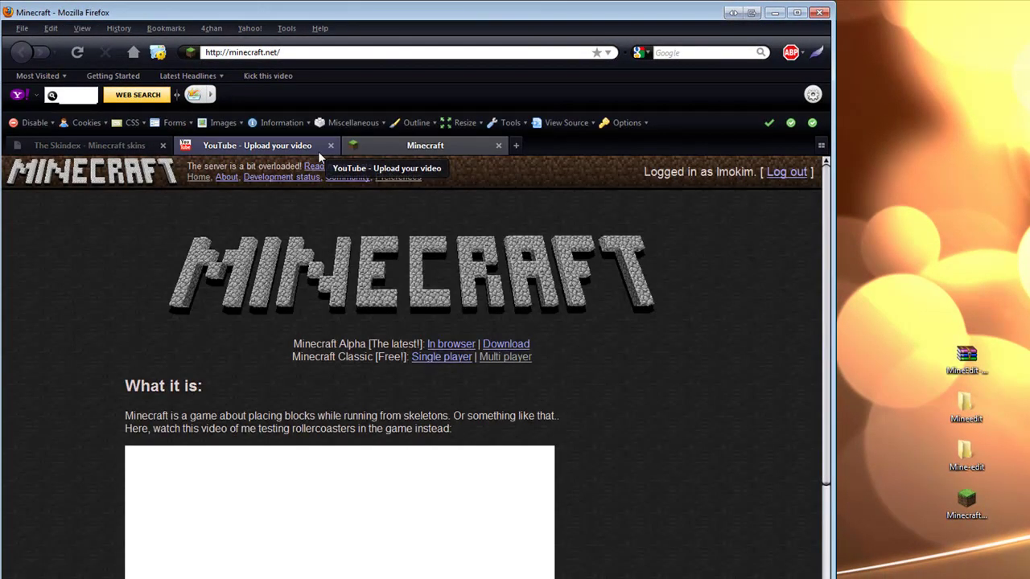
Log out, log back in with username and password, and open the Preferences skin page
left_click(786, 171)
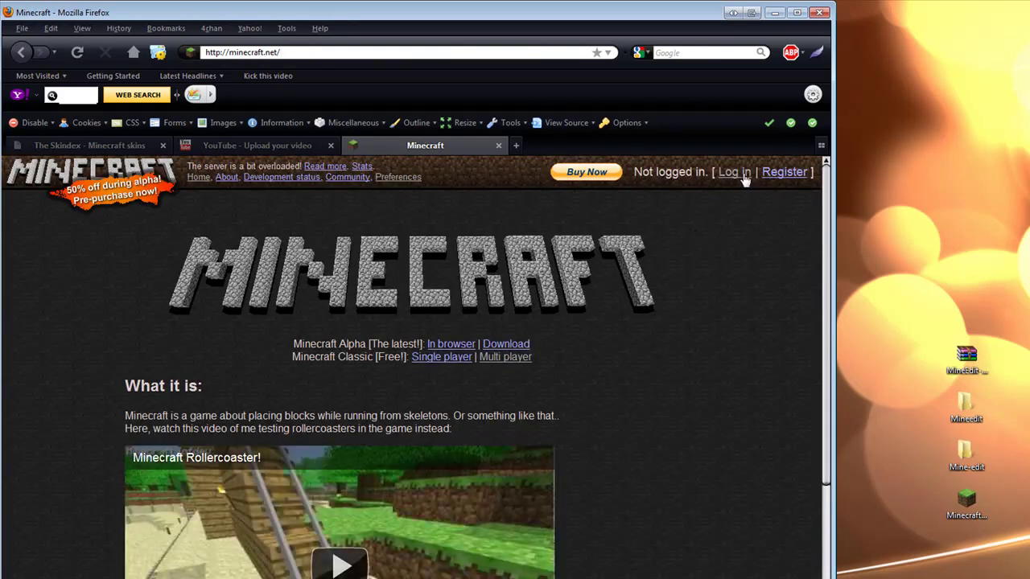
left_click(741, 173)
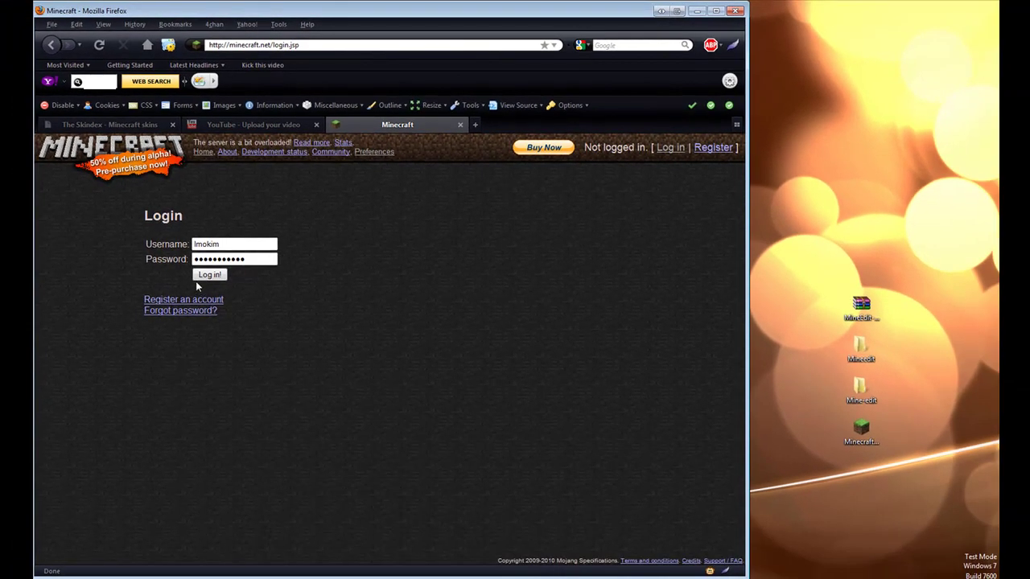
key("shift+Tab")
left_click(325, 296)
left_click(207, 277)
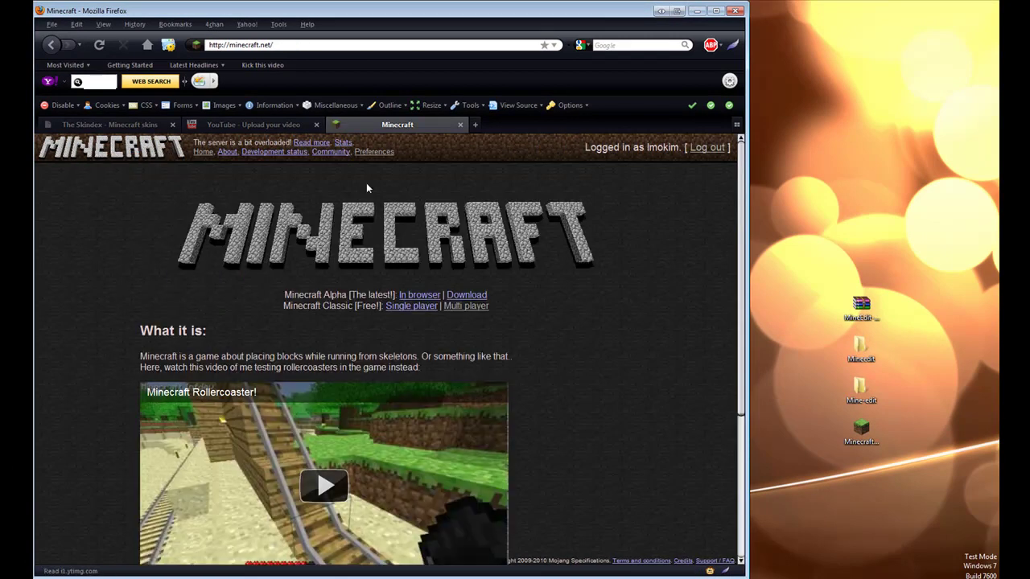
left_click(379, 153)
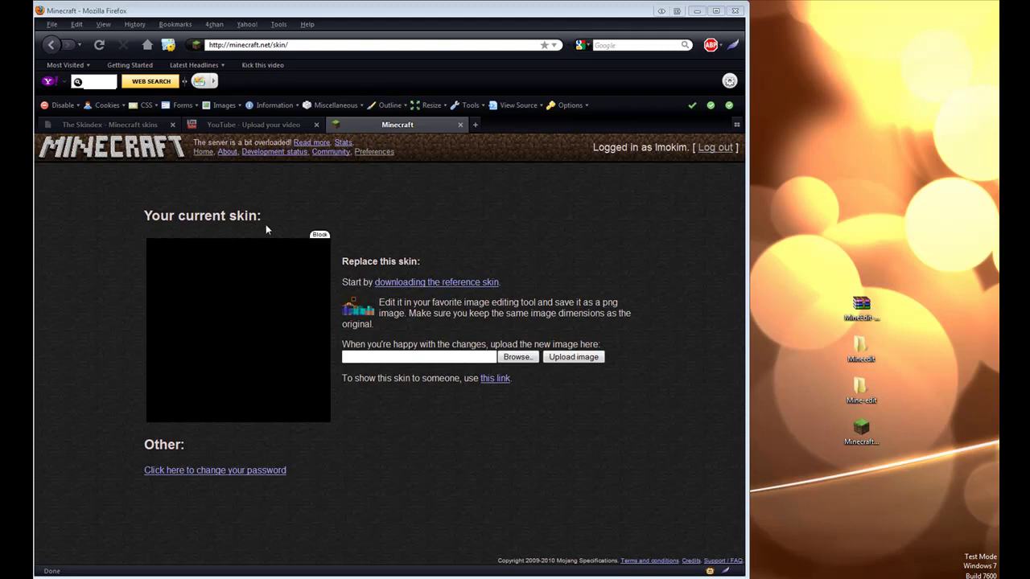
Check the current skin on Minecraft.net, then end on The Skindex skins tab
left_click_drag(262, 217, 196, 215)
mouse_move(288, 472)
left_mouse_down()
mouse_move(235, 477)
mouse_move(206, 507)
left_mouse_up()
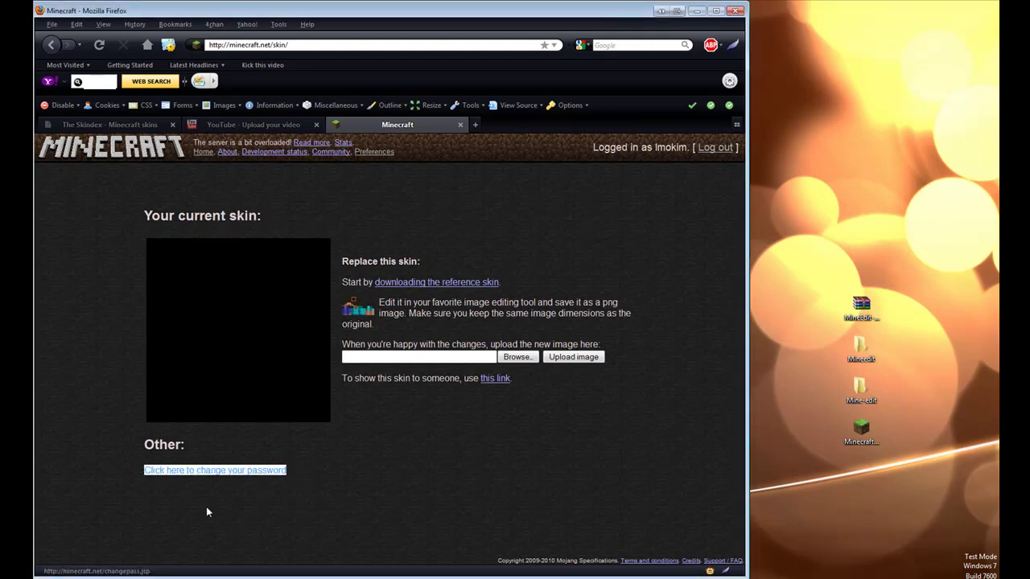
left_click(255, 518)
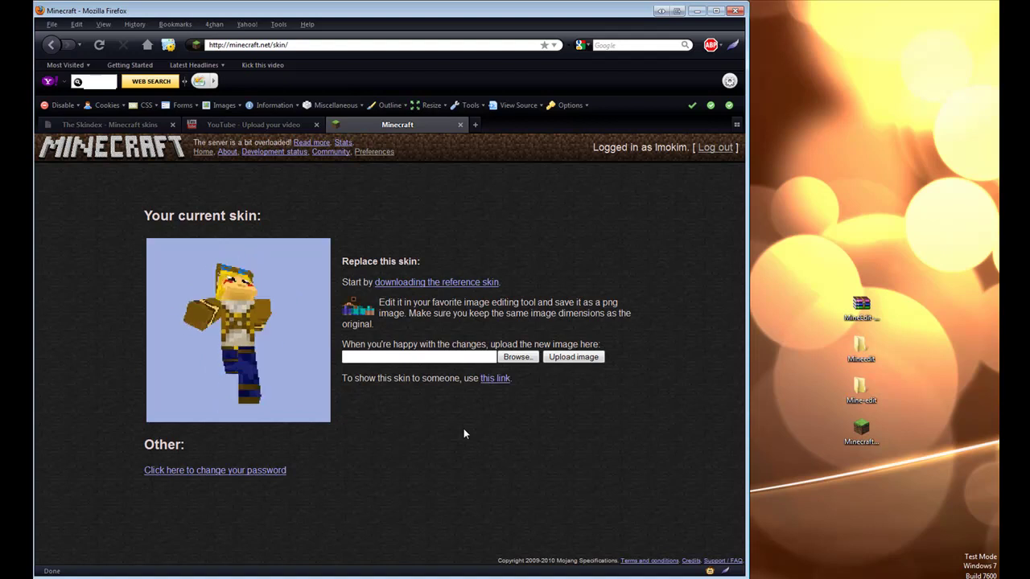
left_click(109, 125)
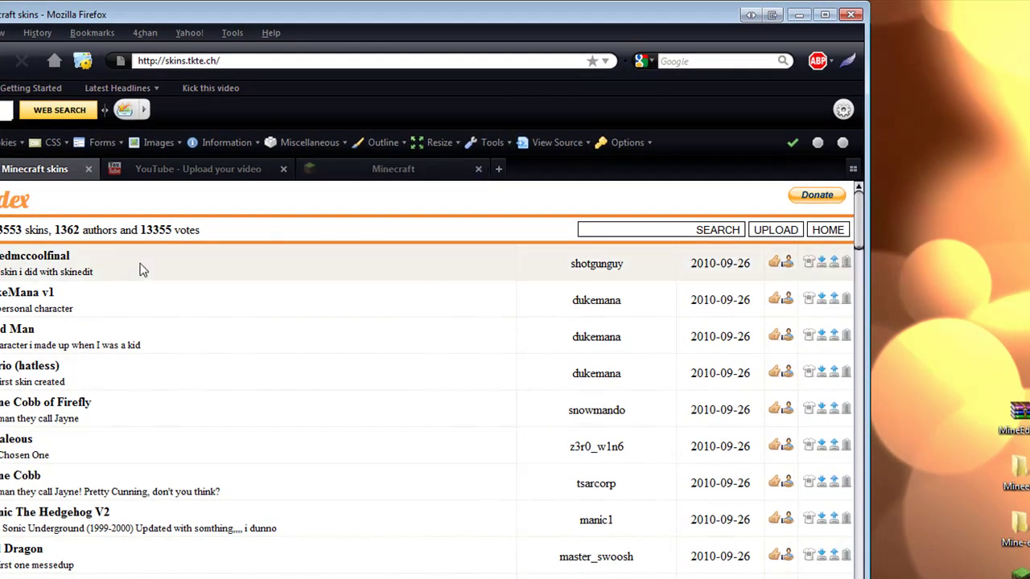
left_click(370, 172)
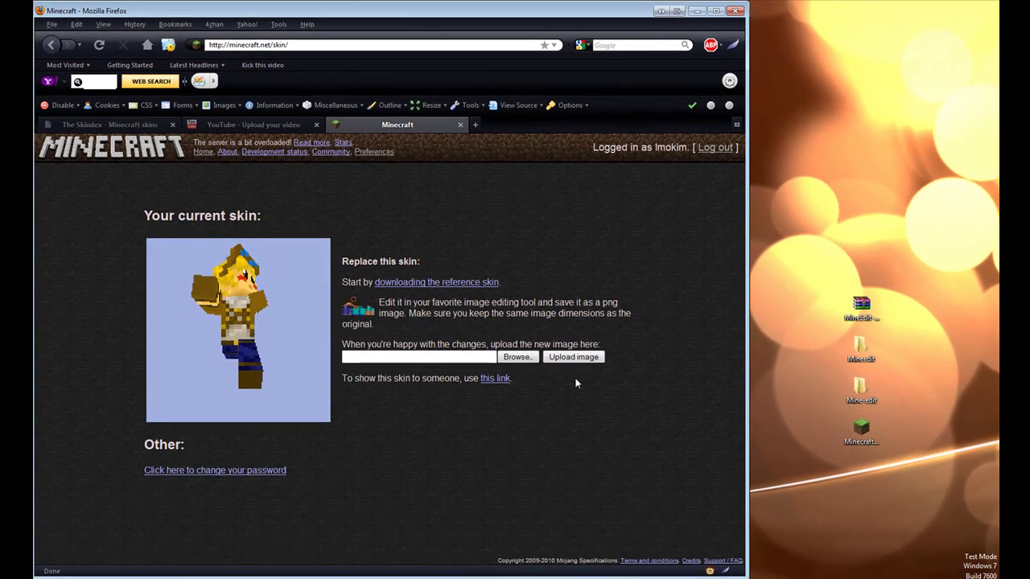
left_click(109, 125)
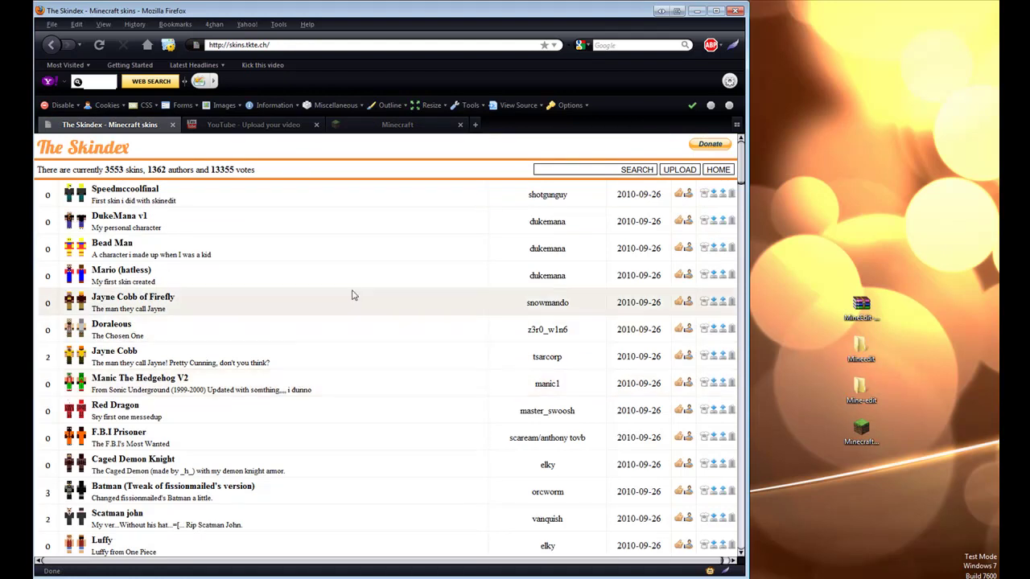
Scroll down The Skindex gallery to the Mario skin
scroll(273, 362, "down", 1)
scroll(244, 334, "down", 1)
scroll(244, 334, "down", 3)
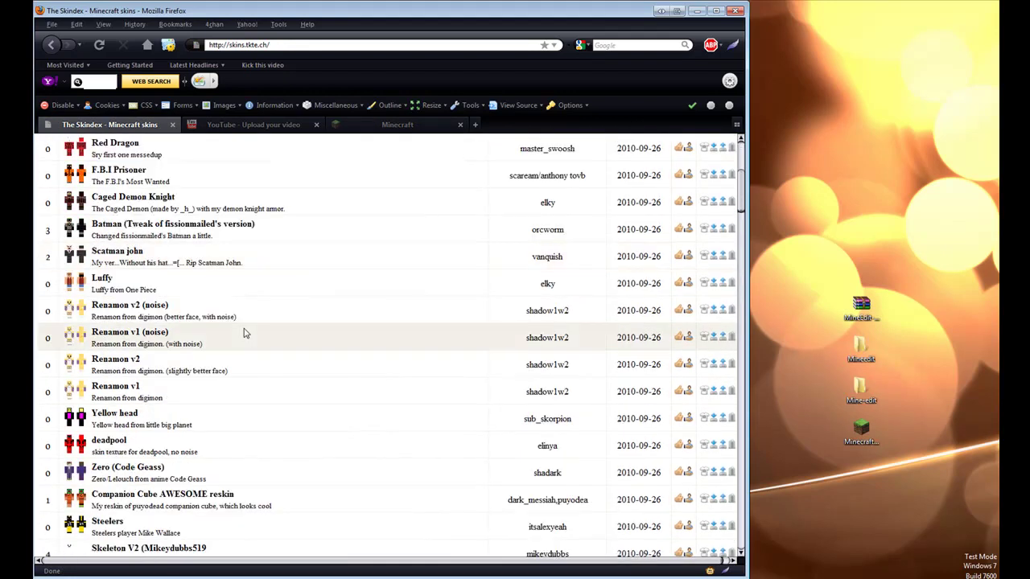
scroll(244, 334, "down", 3)
scroll(244, 334, "down", 2)
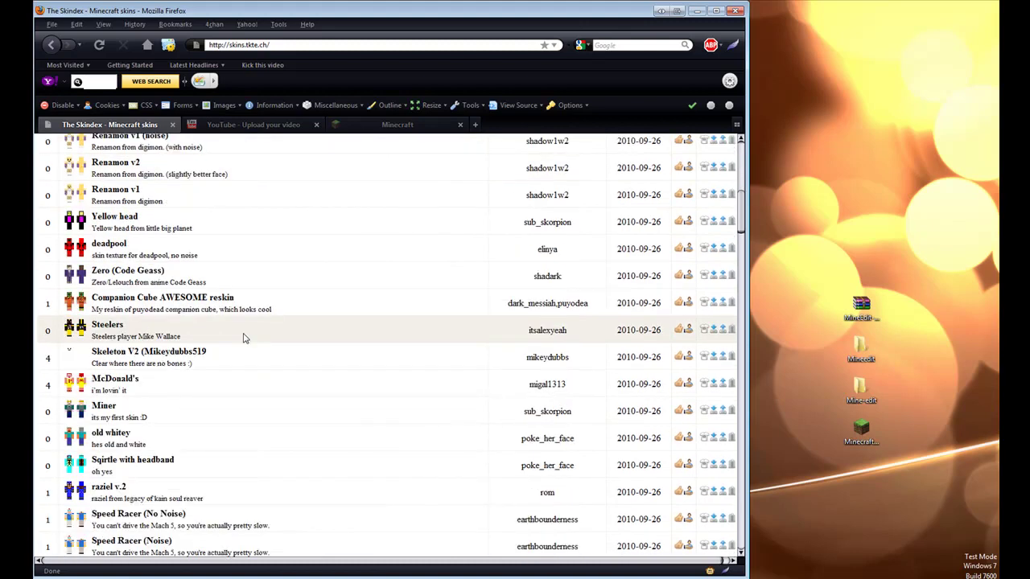
scroll(241, 338, "down", 4)
scroll(311, 368, "down", 2)
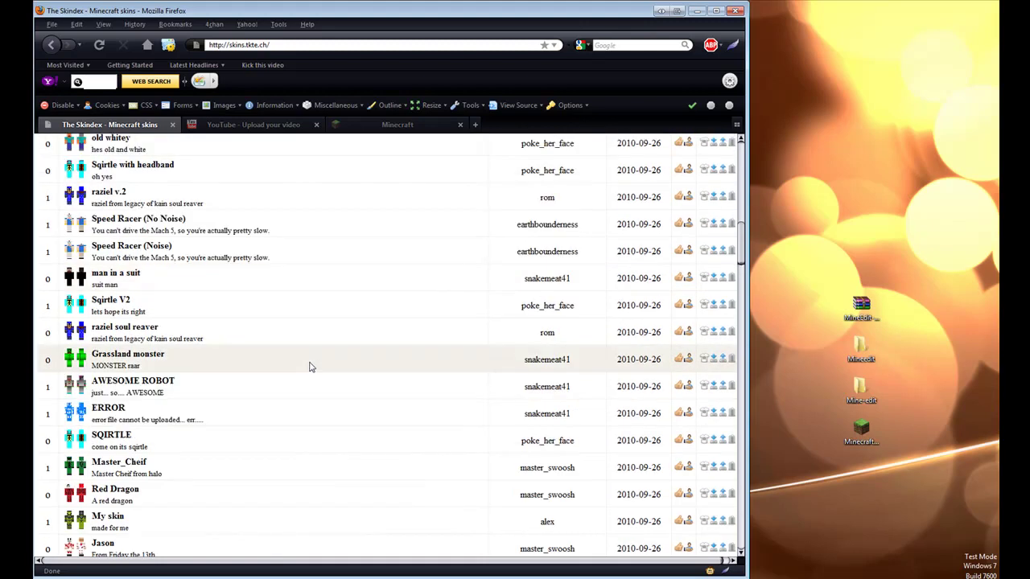
scroll(310, 368, "down", 8)
scroll(310, 368, "down", 5)
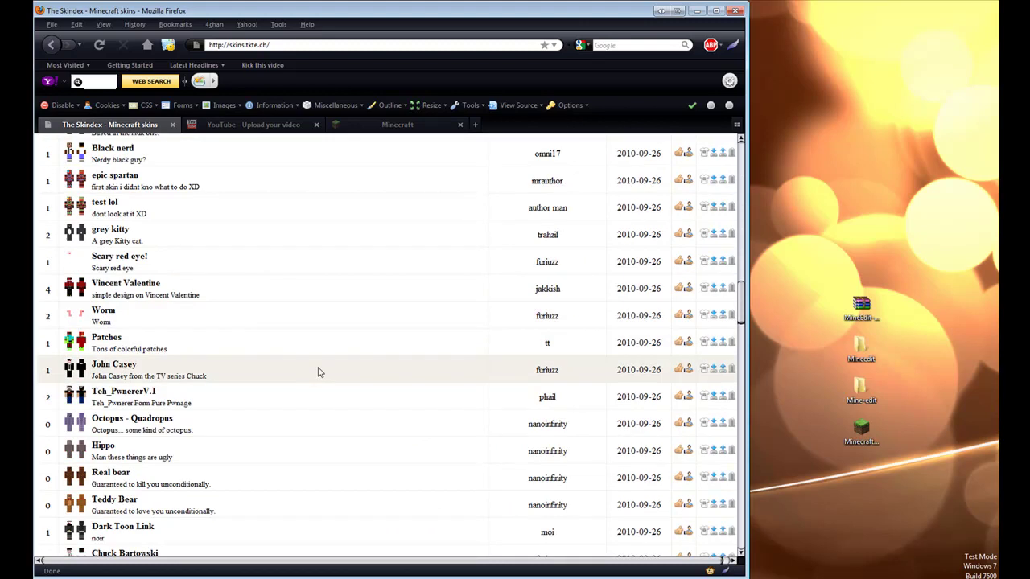
scroll(313, 394, "down", 7)
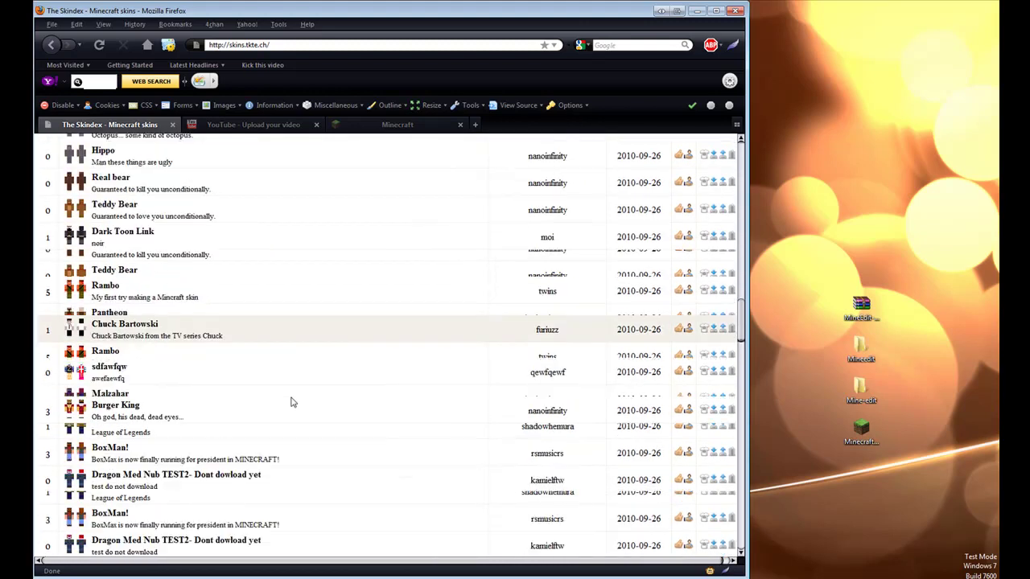
scroll(311, 398, "down", 6)
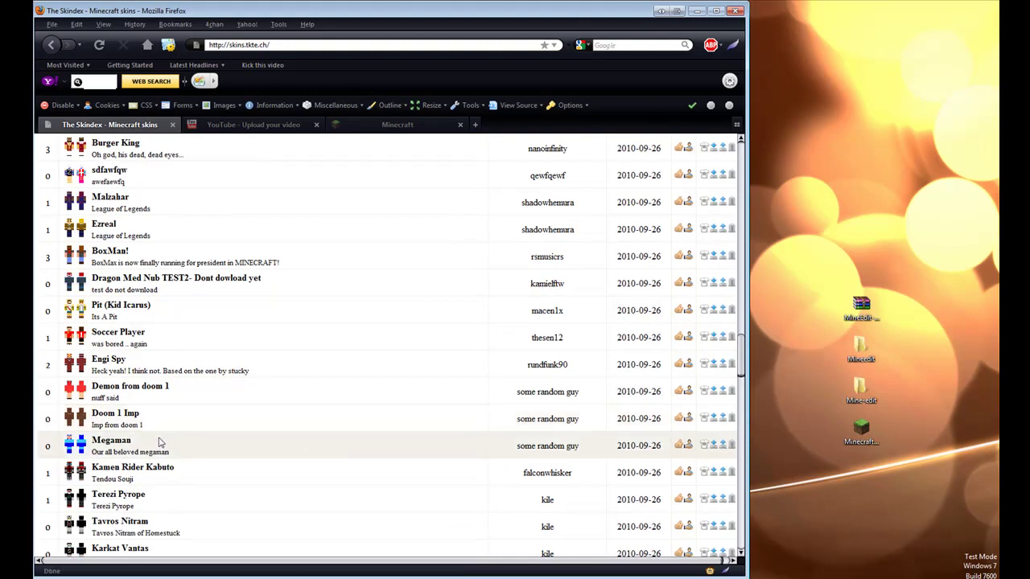
scroll(241, 451, "down", 5)
scroll(242, 451, "down", 4)
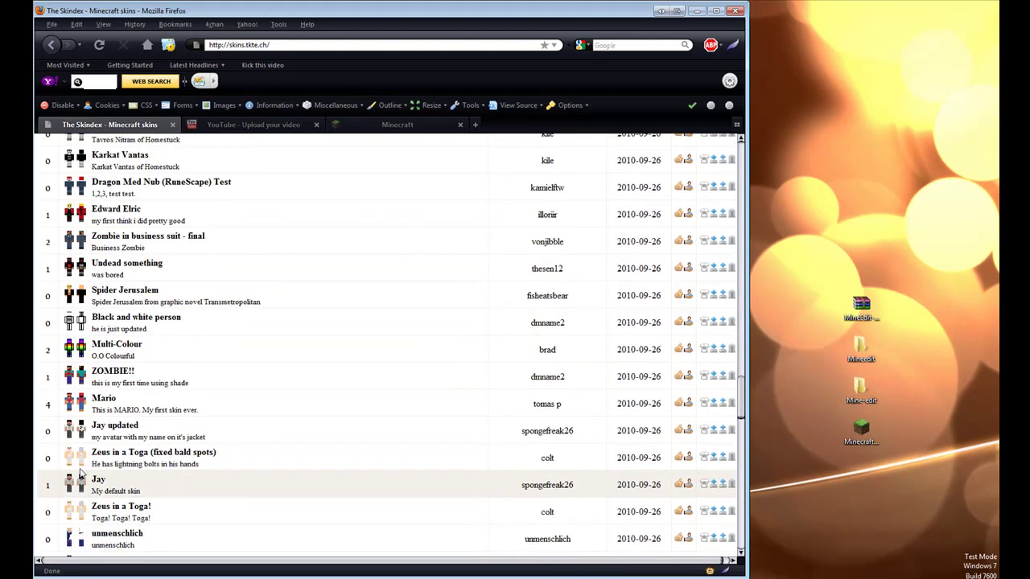
Preview the Mario skin in 3D, close the preview, and select the Mario title
left_click(331, 407)
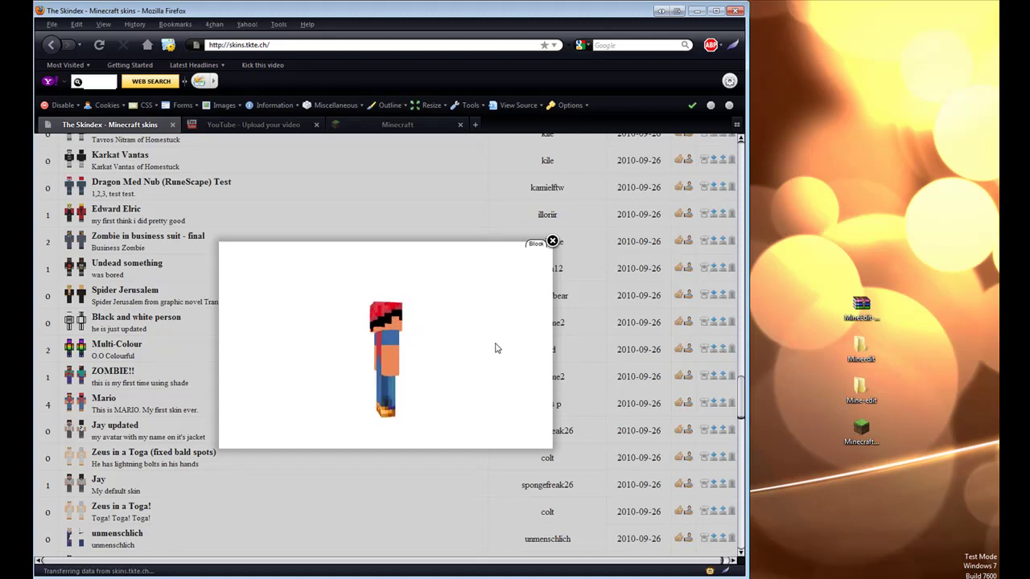
left_click(548, 256)
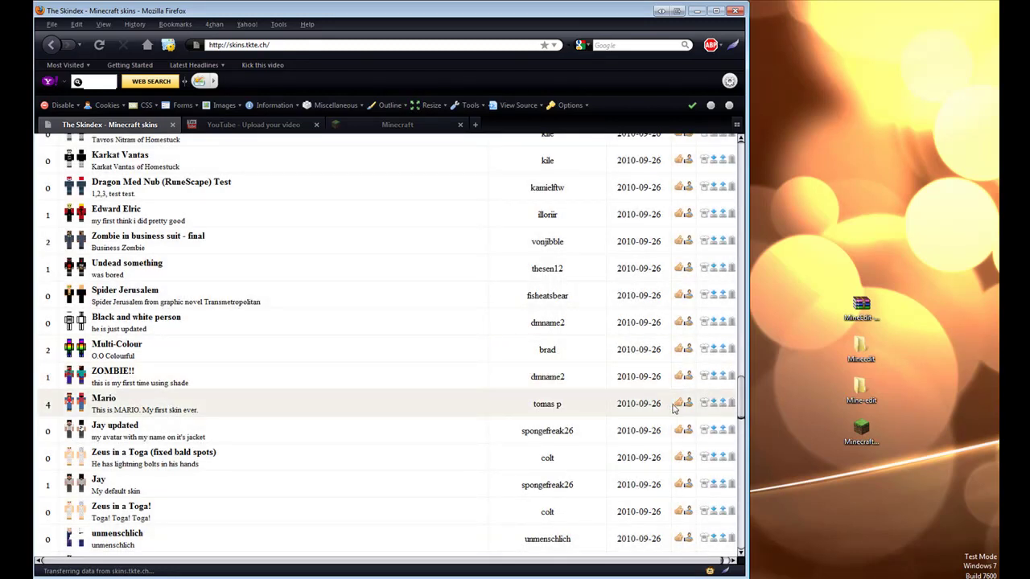
left_click_drag(541, 560, 547, 557)
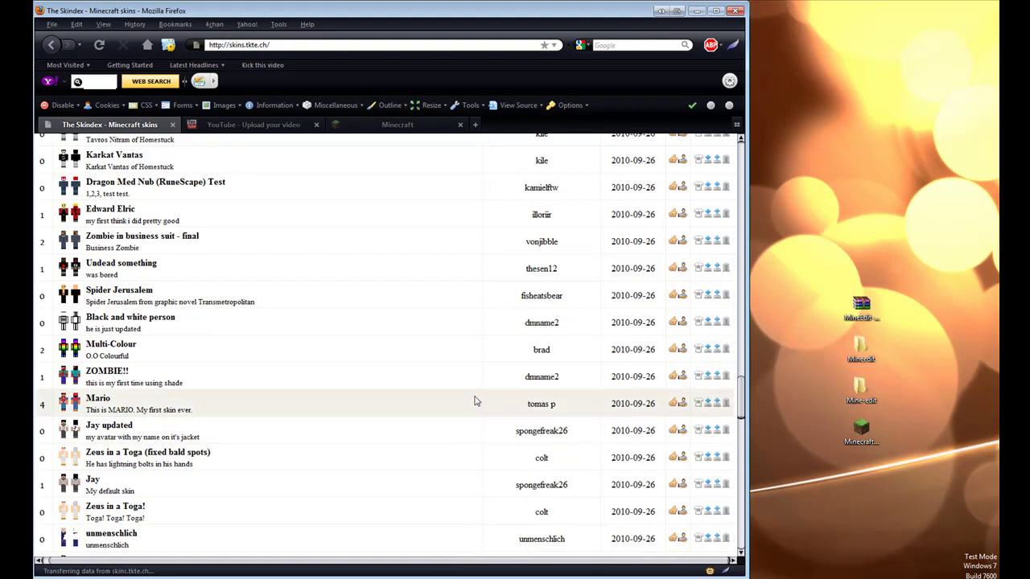
left_click_drag(87, 398, 307, 407)
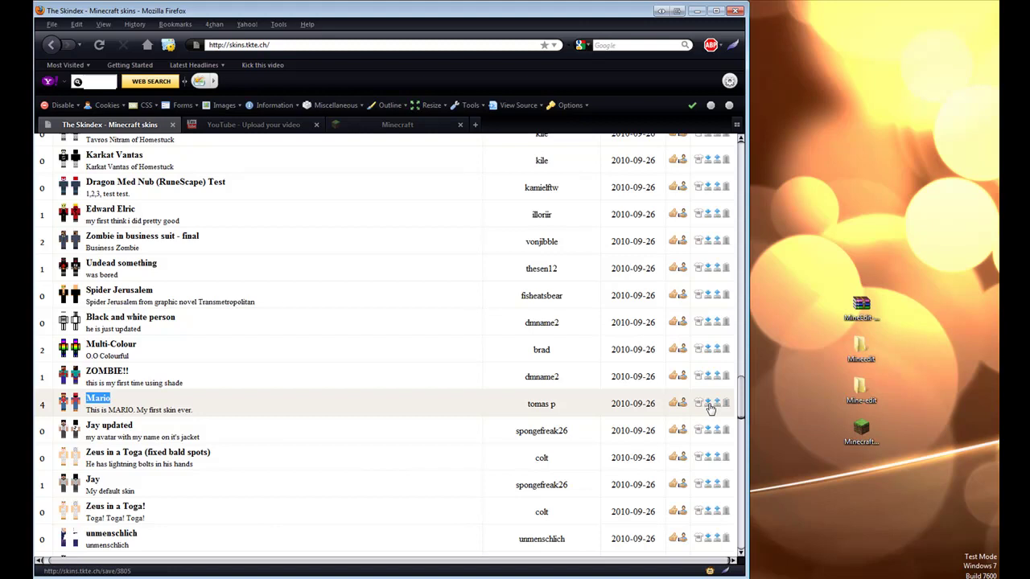
Download the Mario skin from The Skindex and save it as Mario.png
left_click(712, 408)
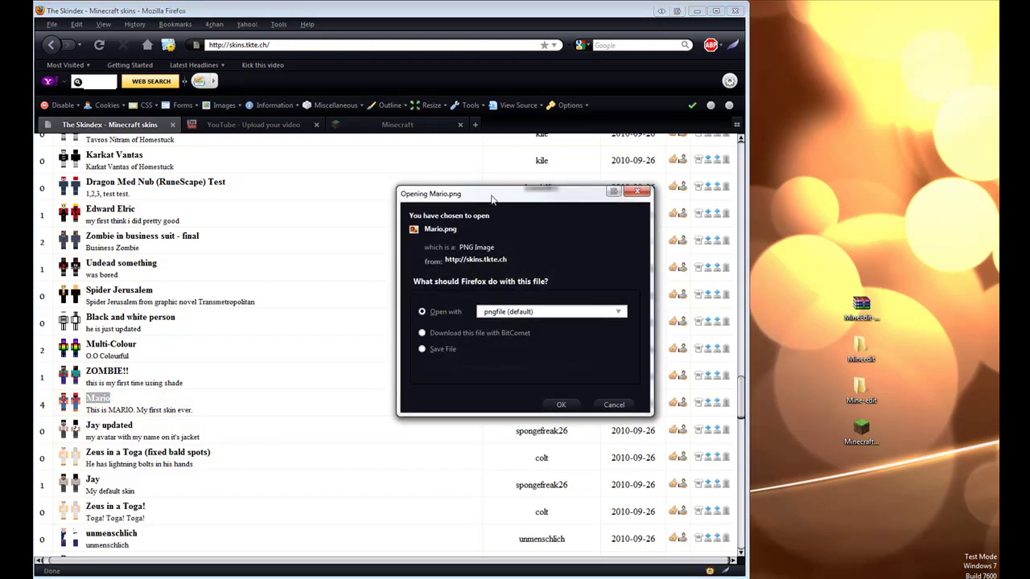
left_click_drag(493, 198, 440, 199)
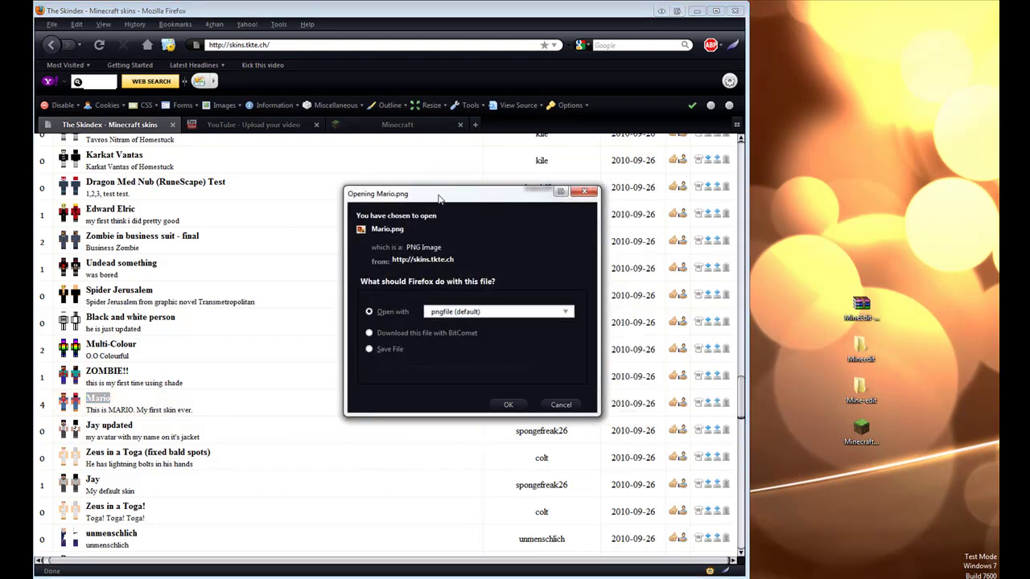
left_click(379, 349)
left_click(513, 407)
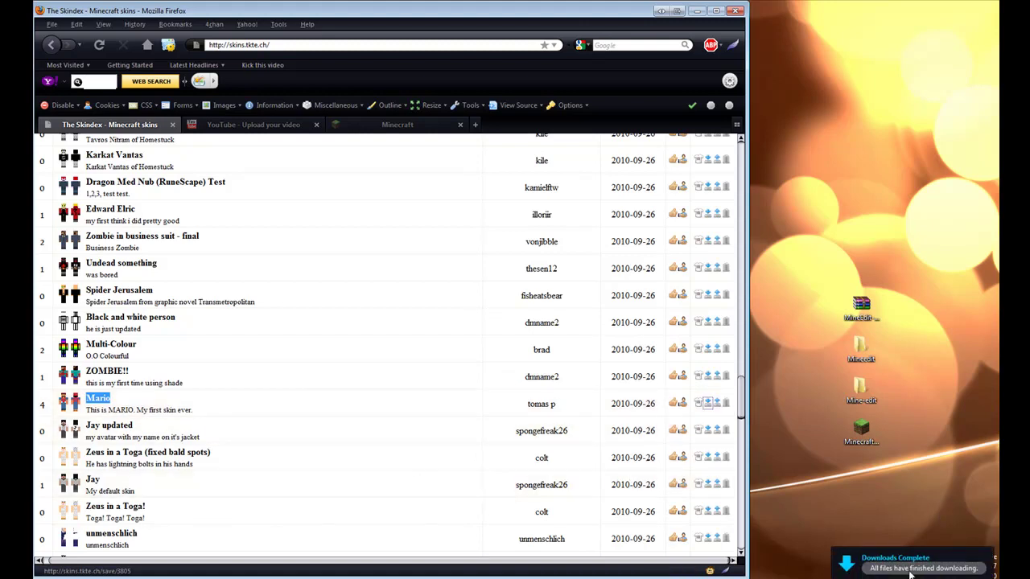
Copy Mario.png from its download folder to the desktop and return to the Minecraft skin page
key("ctrl+j")
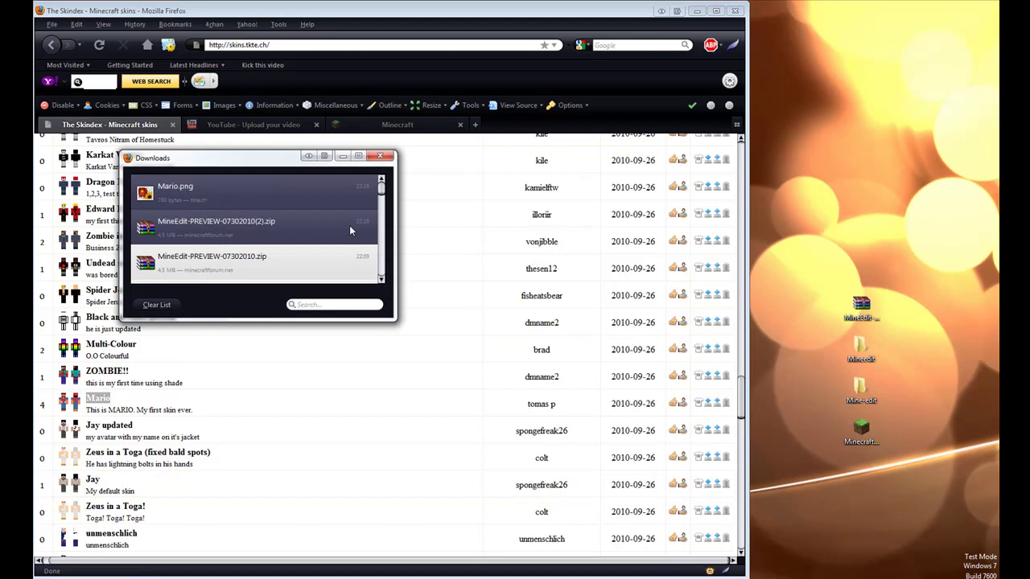
right_click(254, 189)
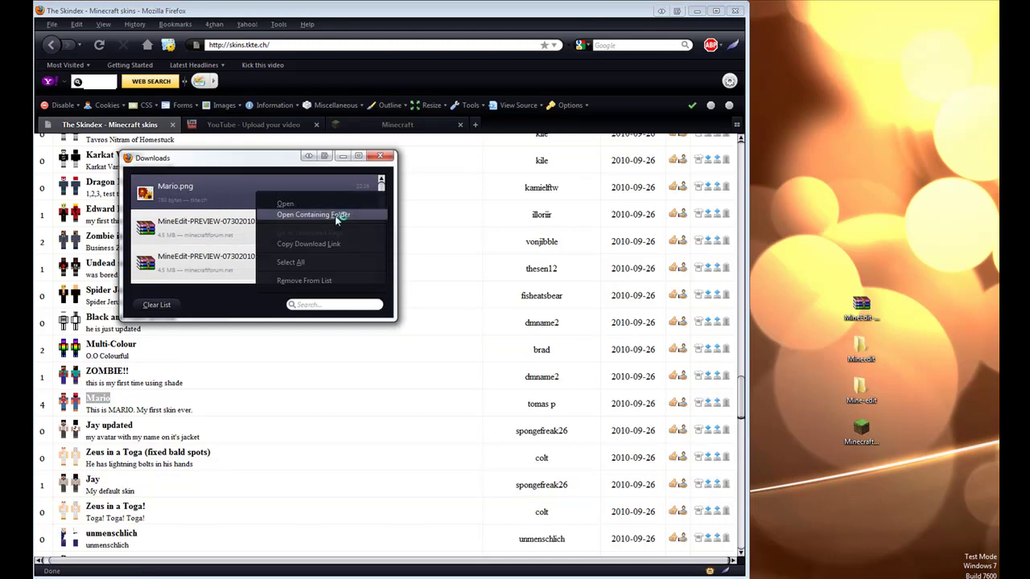
left_click(335, 216)
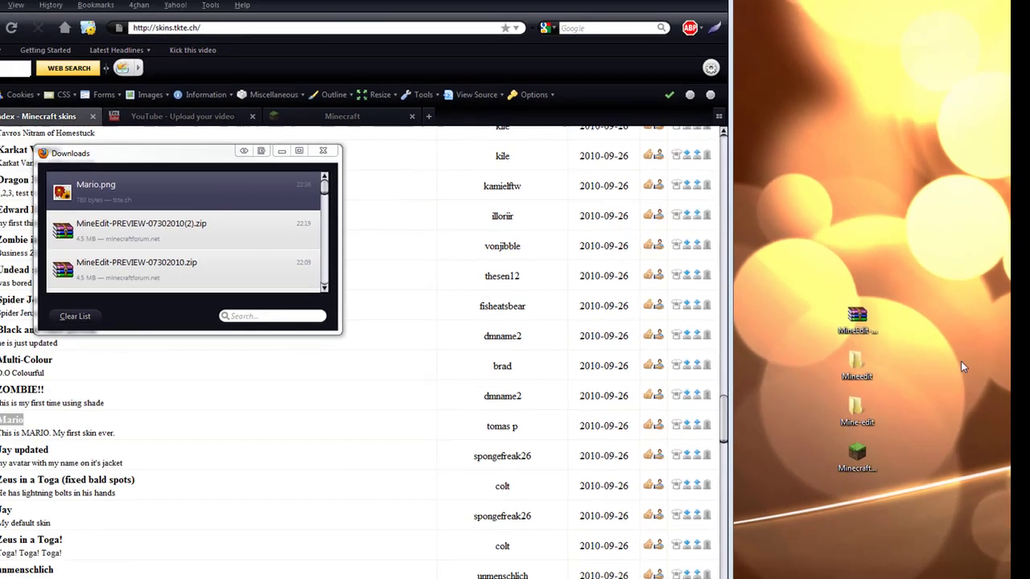
left_click_drag(176, 189, 857, 278)
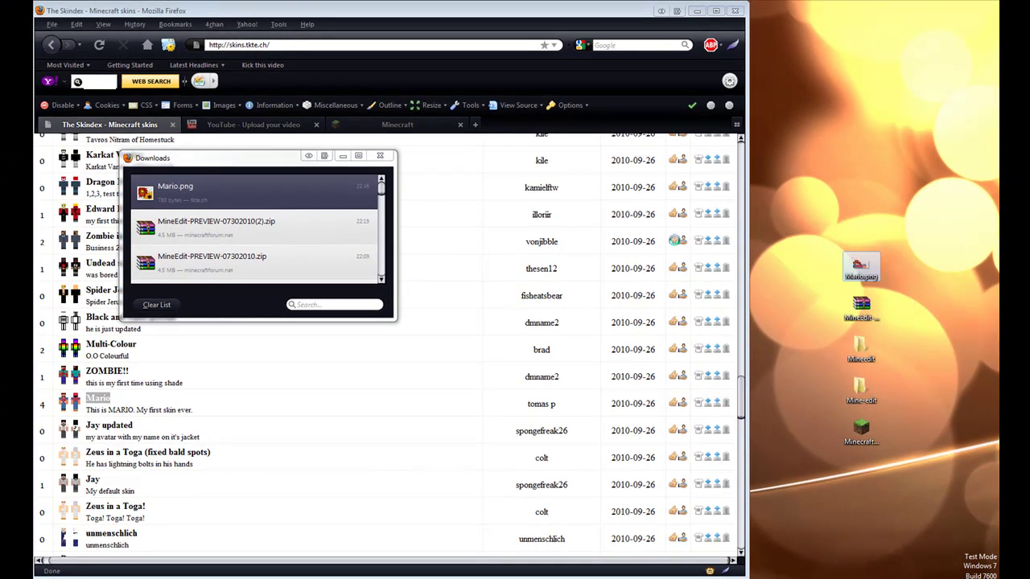
left_click(386, 124)
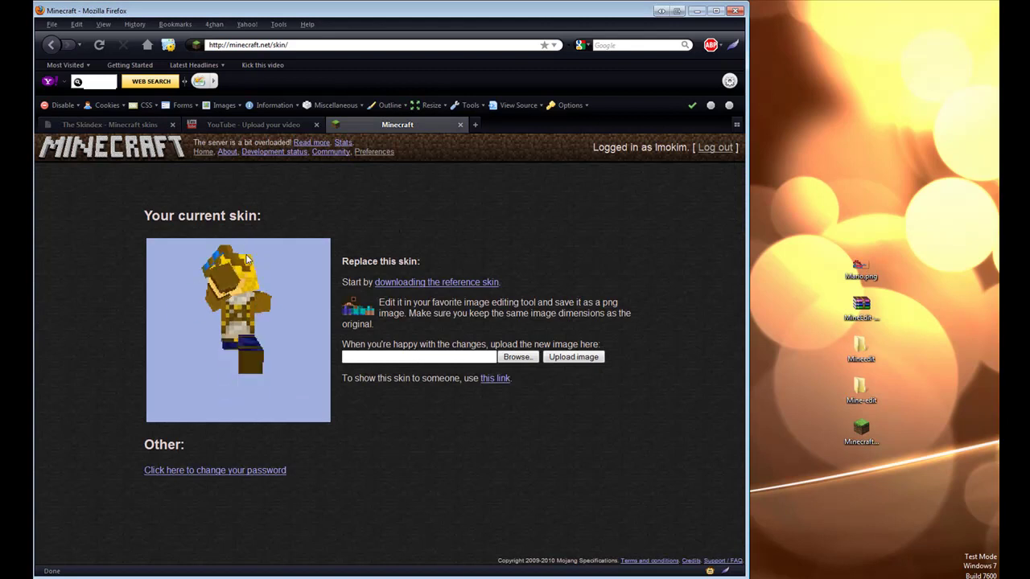
Pick Mario.png in the File Upload dialog and upload it as the account skin
left_click(516, 357)
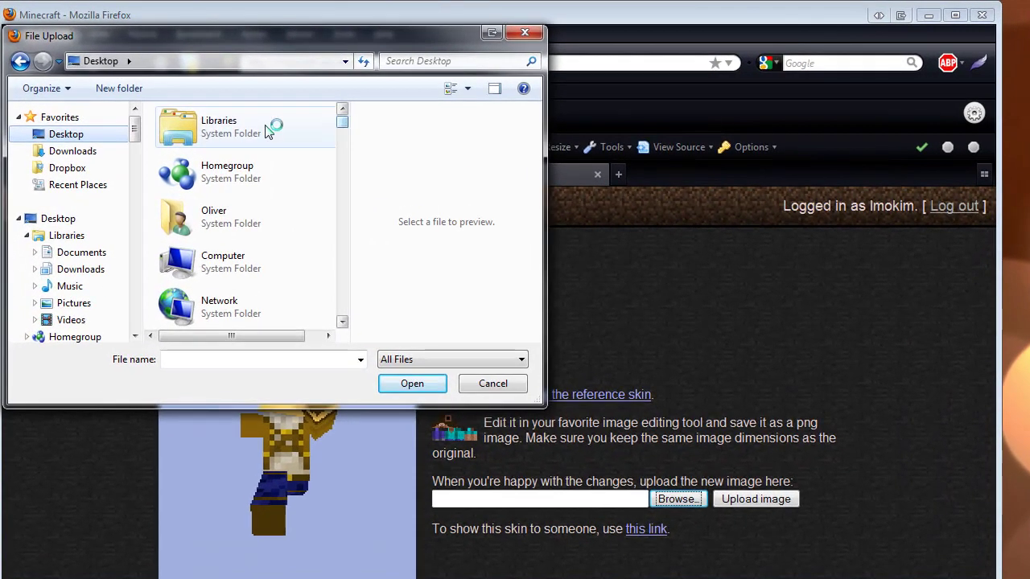
mouse_move(342, 132)
left_mouse_down()
mouse_move(341, 290)
mouse_move(342, 278)
left_mouse_up()
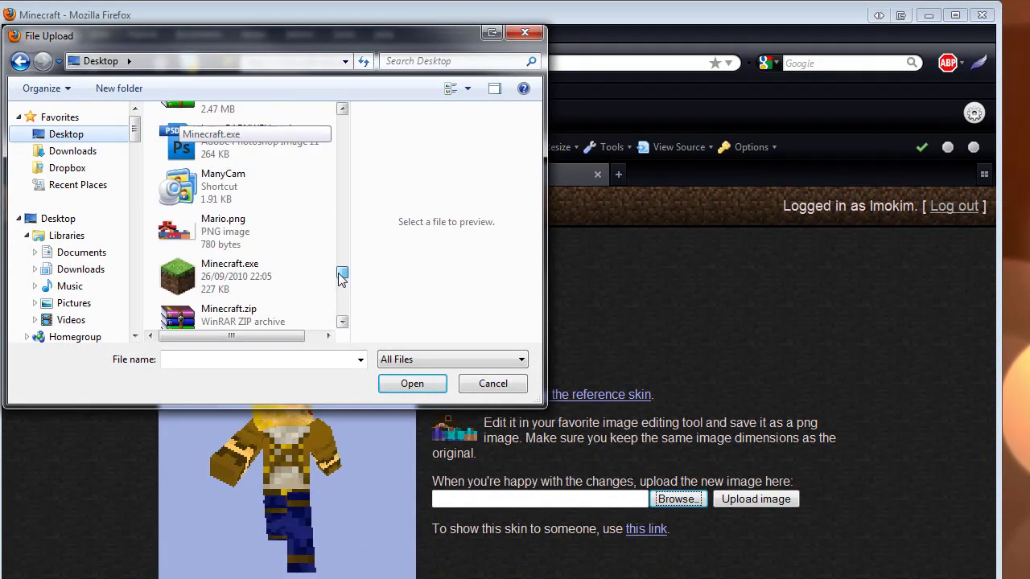
scroll(237, 232, "down", 5)
left_click(242, 211)
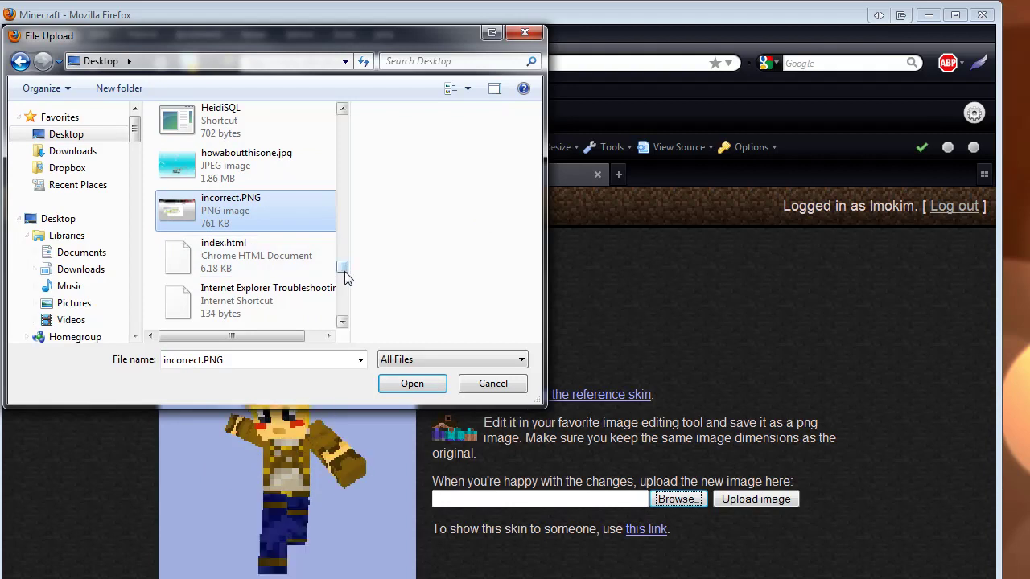
left_click_drag(340, 271, 345, 281)
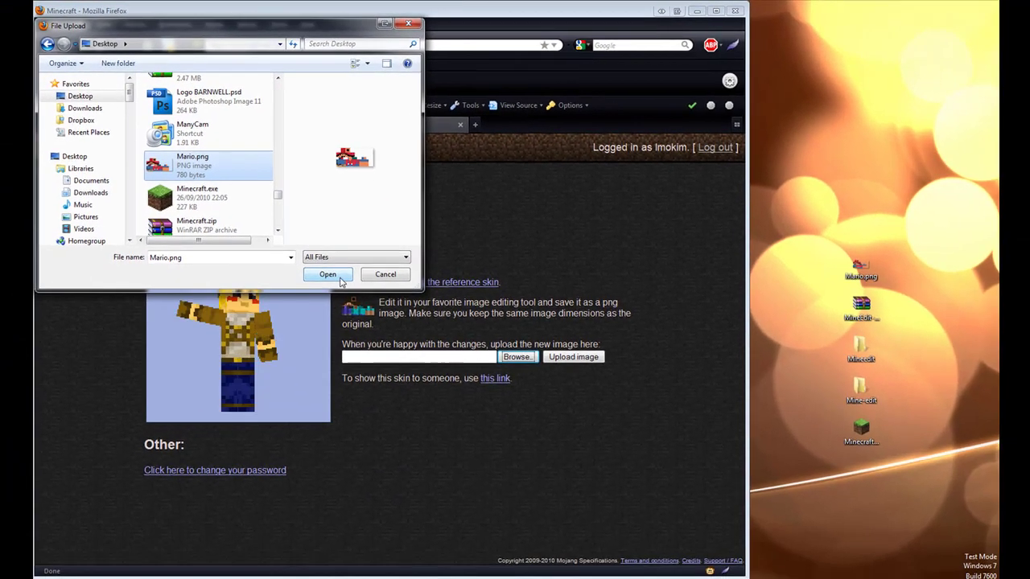
left_click(410, 382)
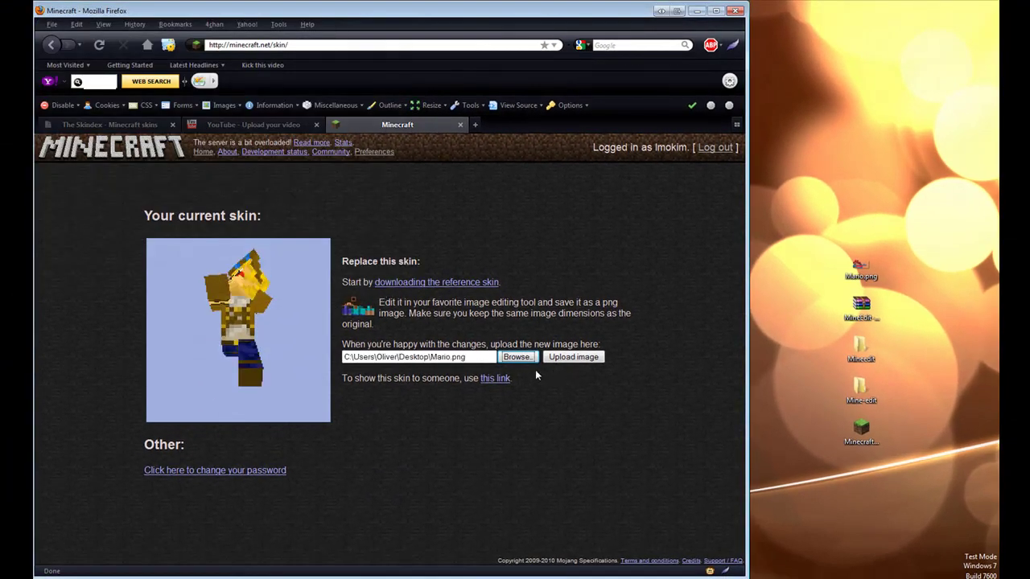
left_click(451, 358)
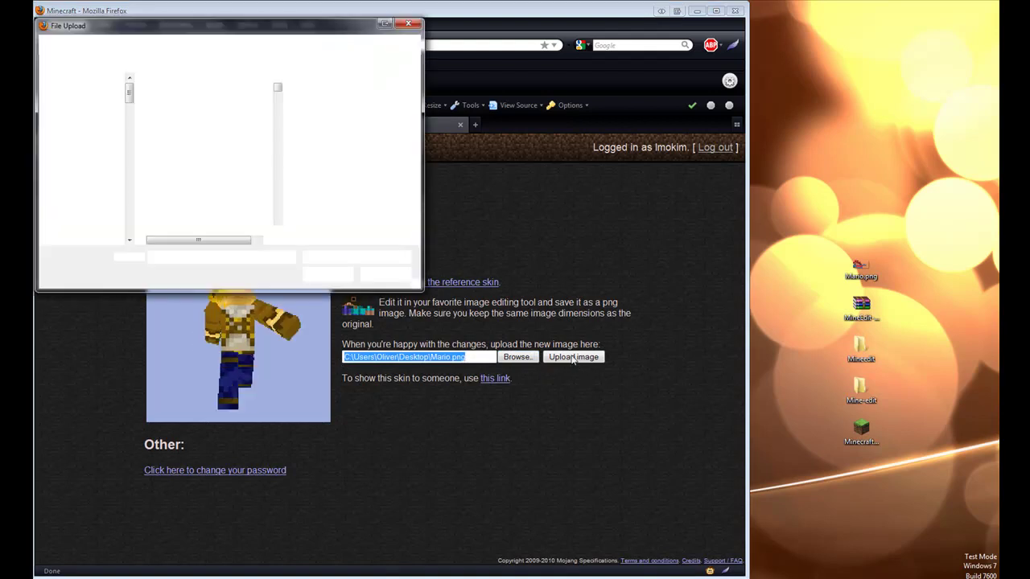
left_click(409, 24)
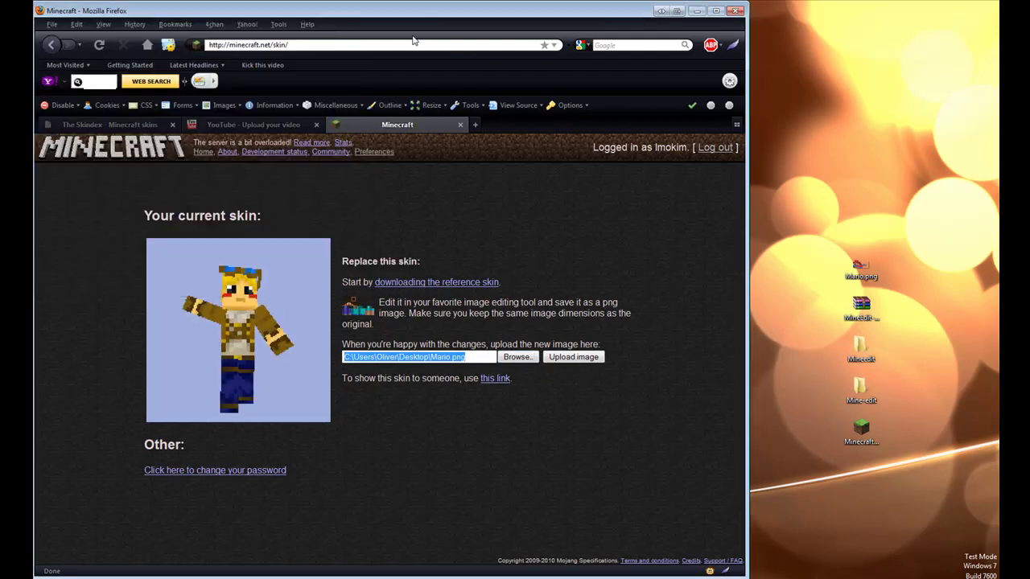
left_click(558, 358)
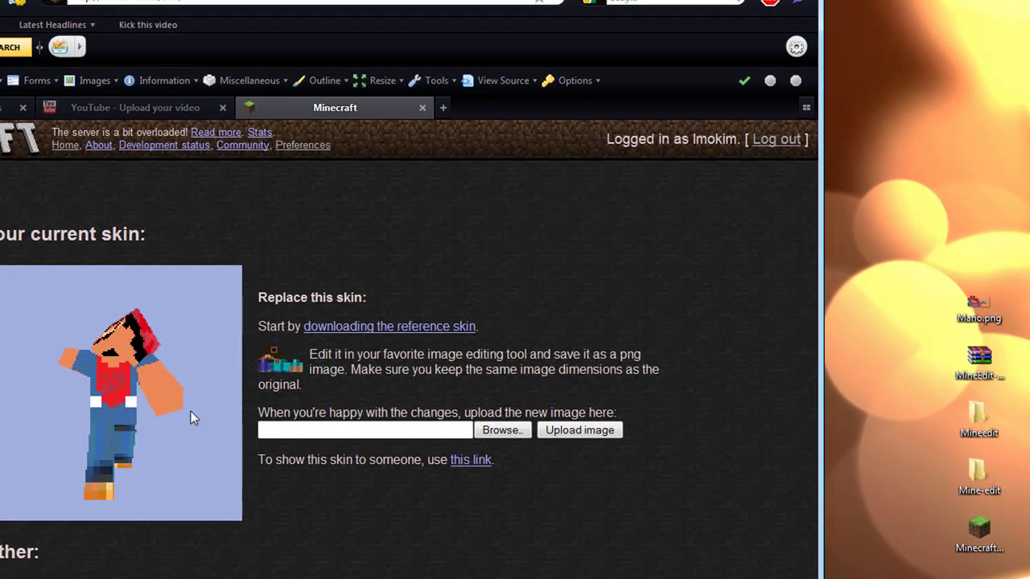
Launch Minecraft.exe from the desktop, allow it to run, log in, and open Singleplayer
left_click(993, 534)
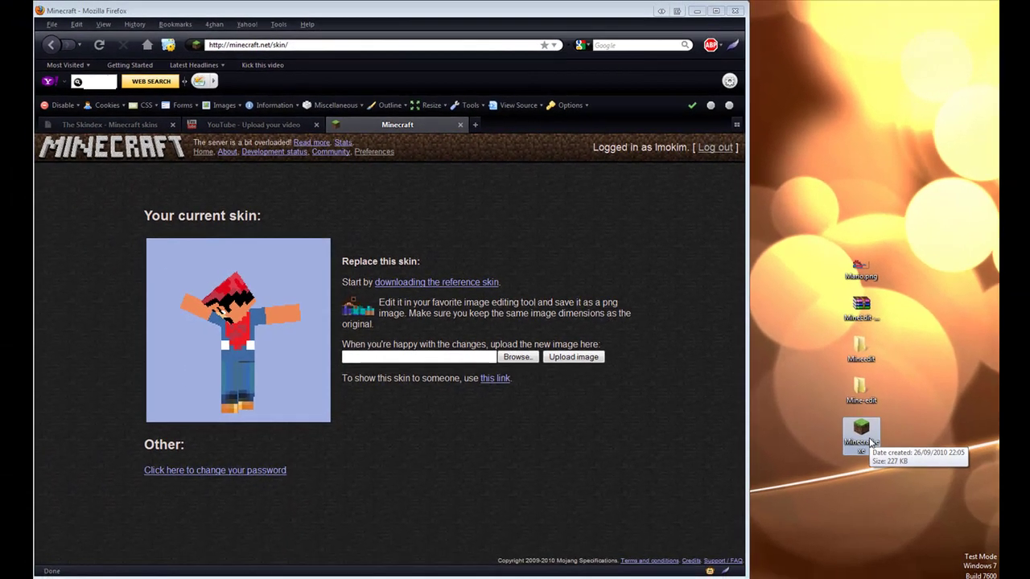
double_click(993, 539)
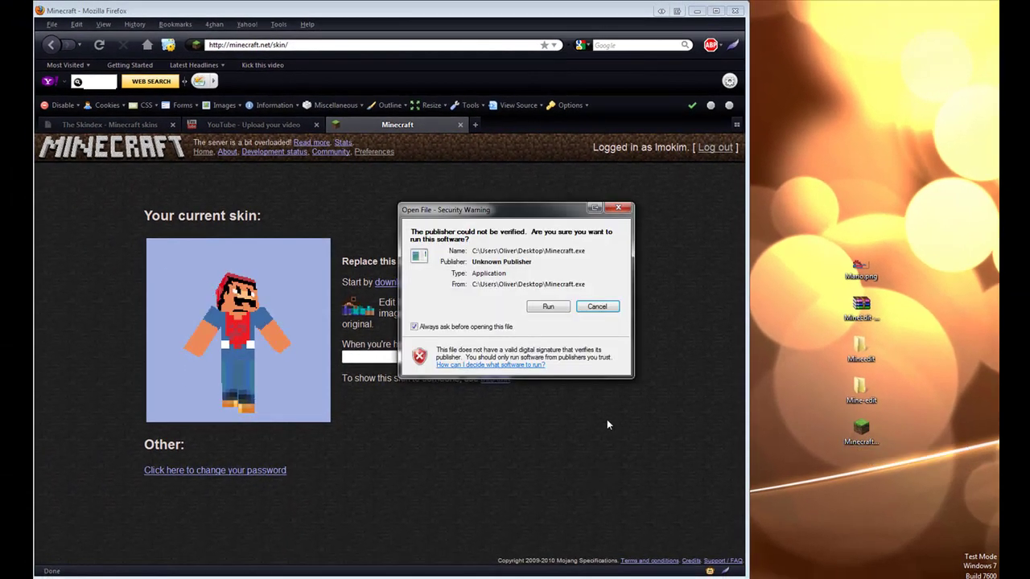
left_click(563, 306)
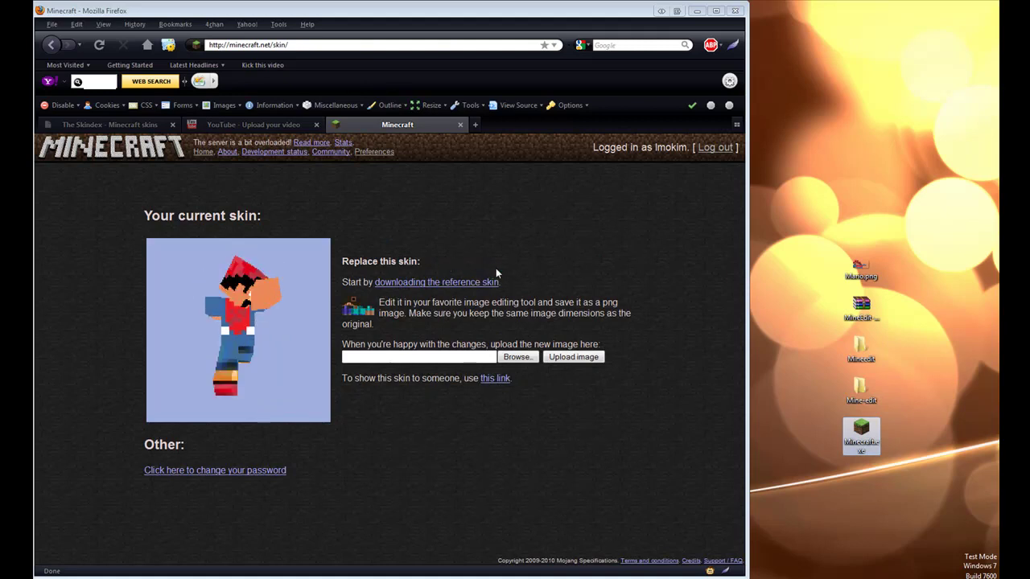
left_click(570, 329)
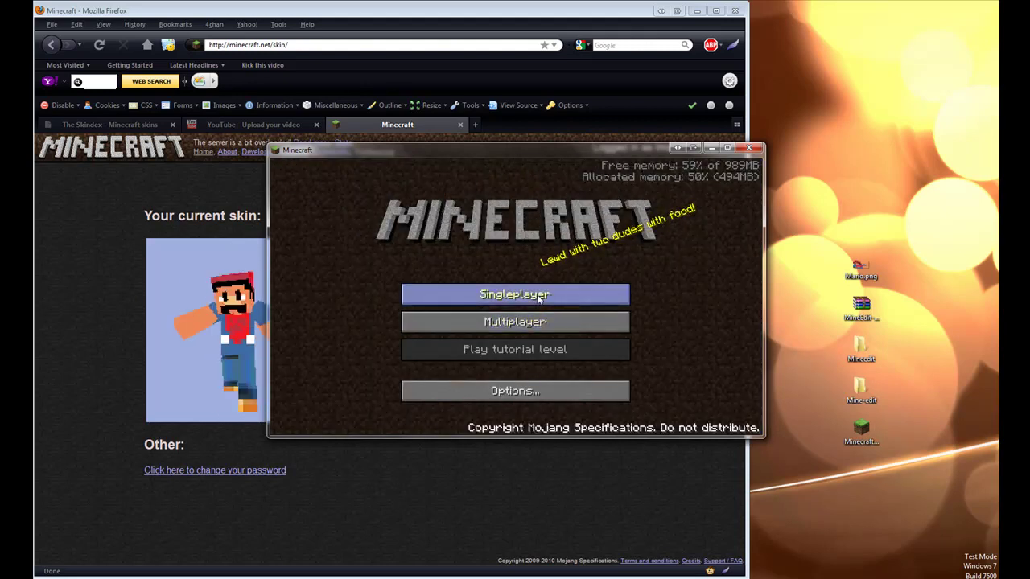
left_click(540, 296)
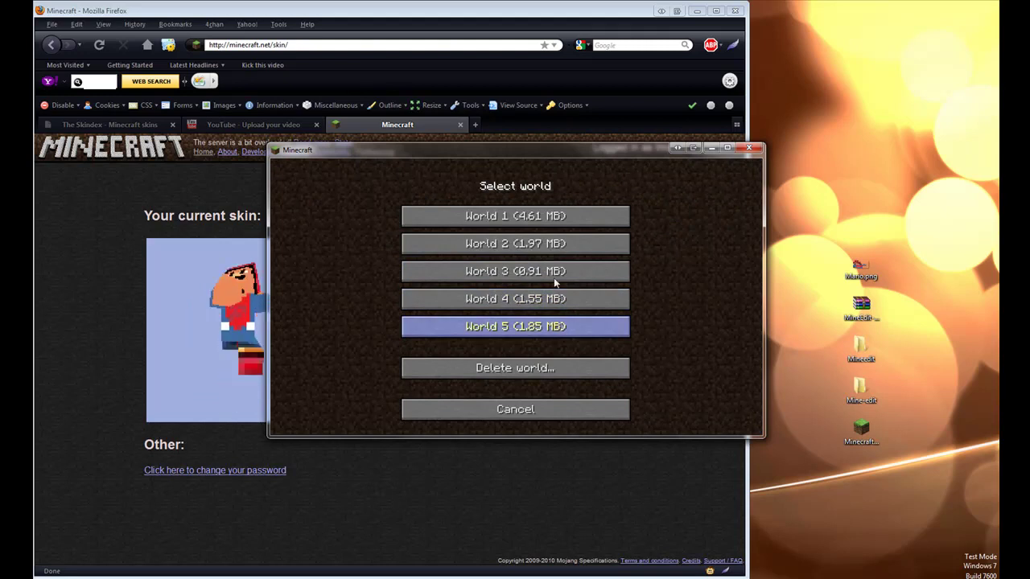
Load World 5, view the Mario skin in third person and inventory, then close the game
left_click(576, 331)
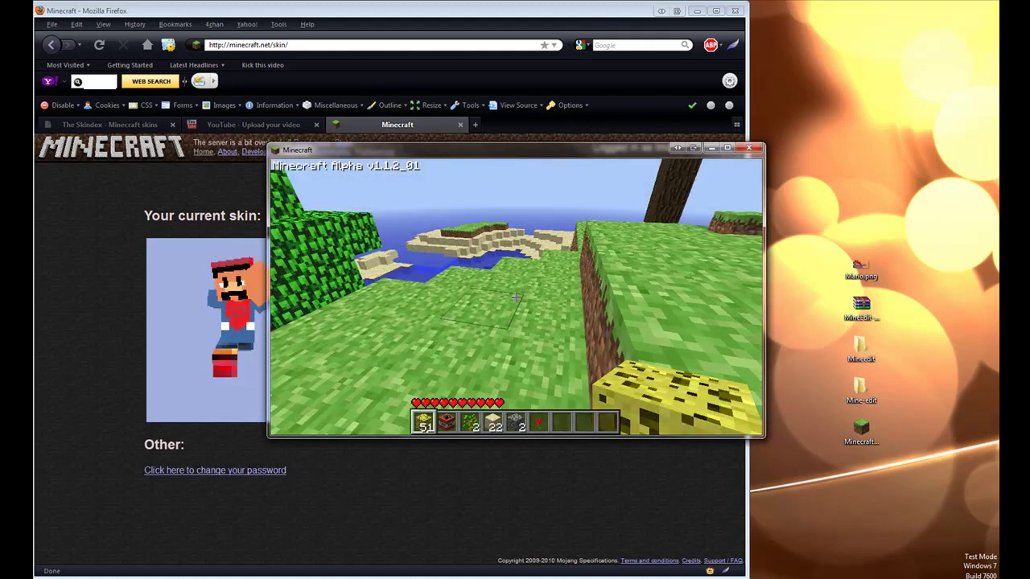
key("F5")
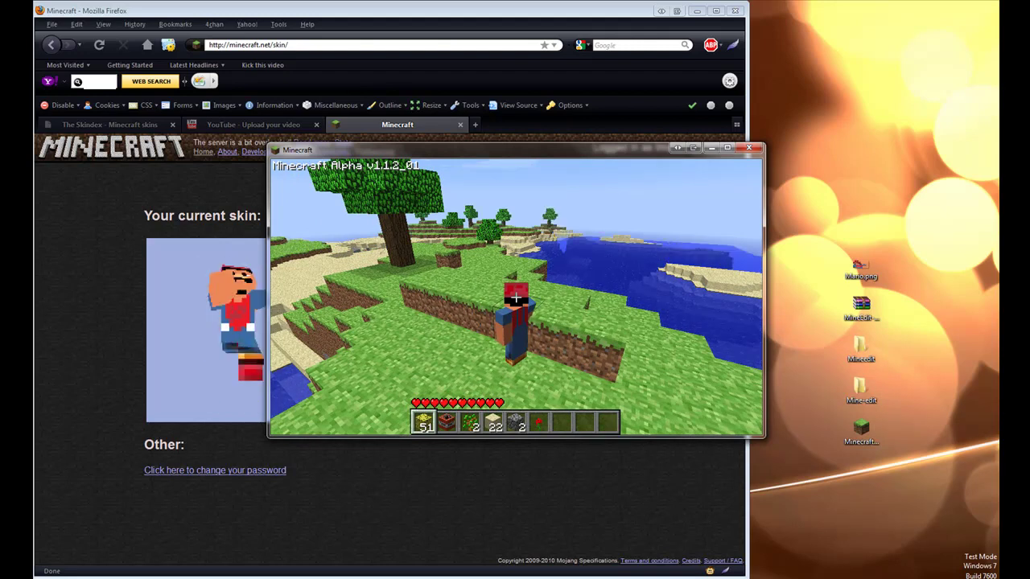
key("e")
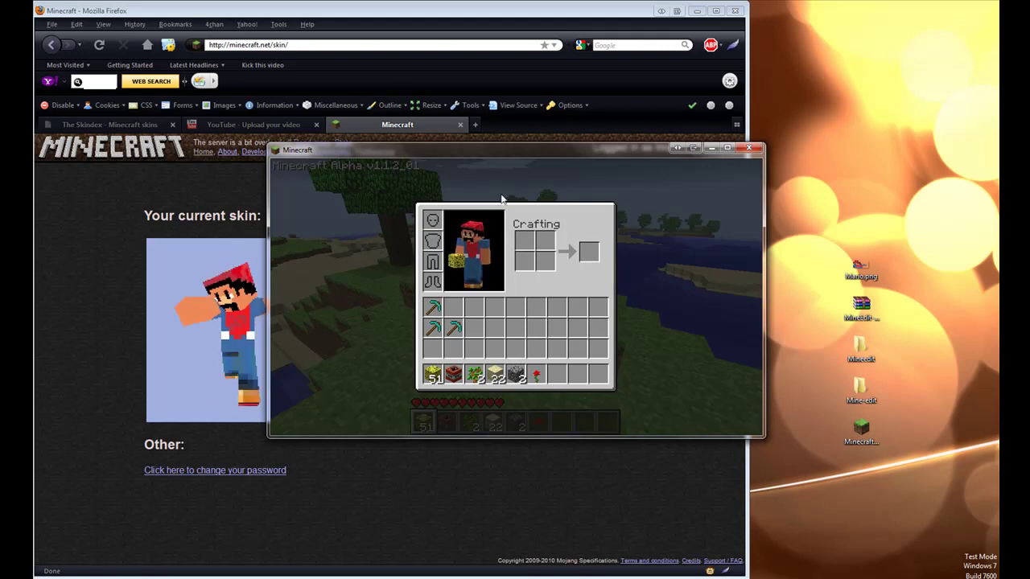
left_click(749, 147)
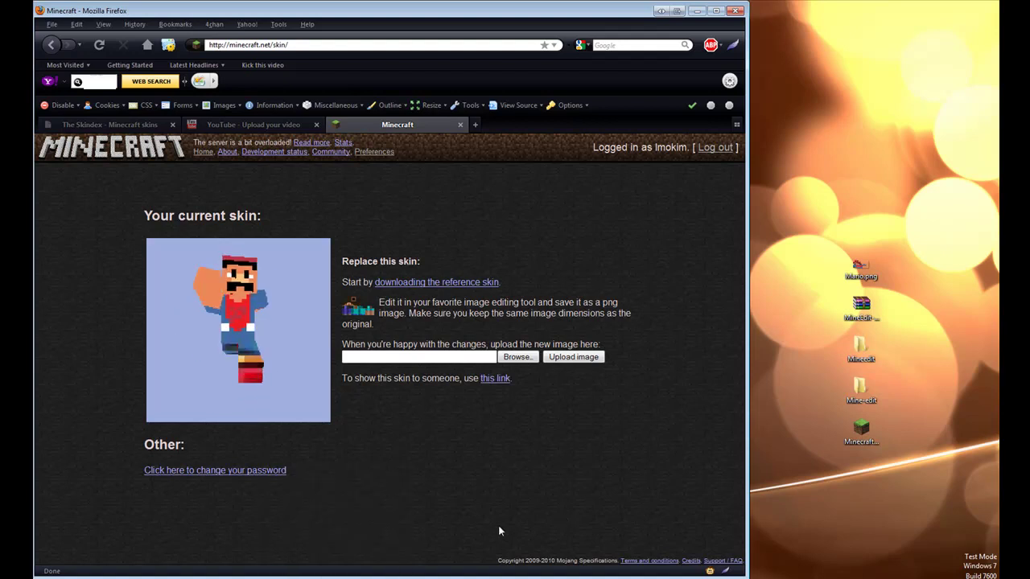
Switch to Photoshop and open its File menu
left_click(366, 573)
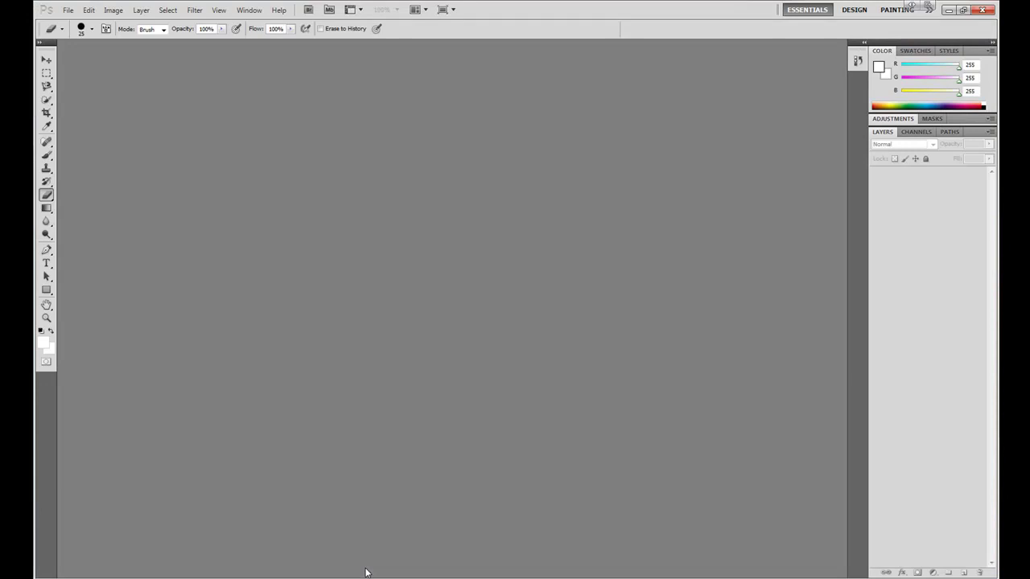
left_click(69, 10)
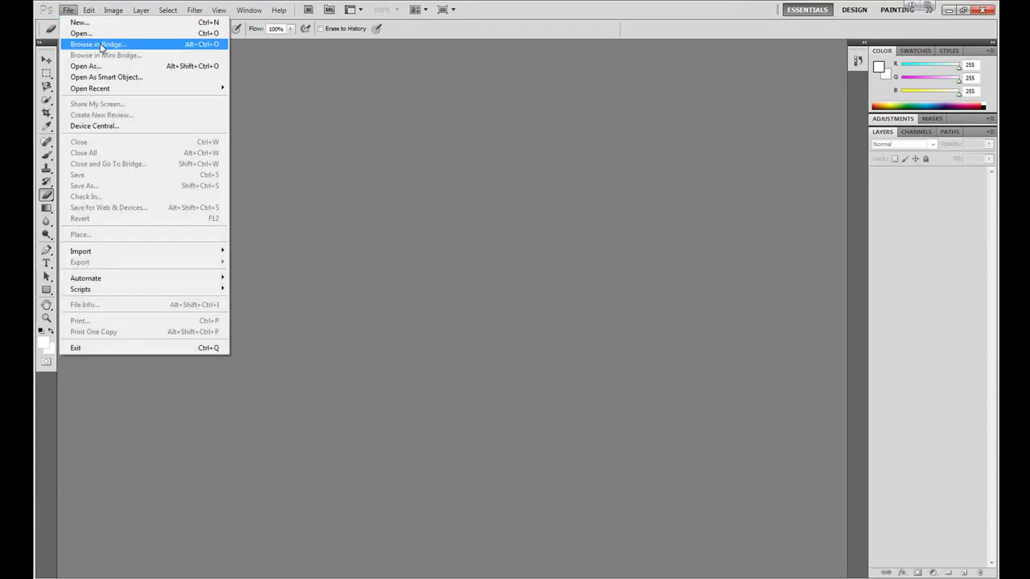
Choose Open in Photoshop, then bring the Minecraft skin page forward and right-click its skin icon
left_click(90, 33)
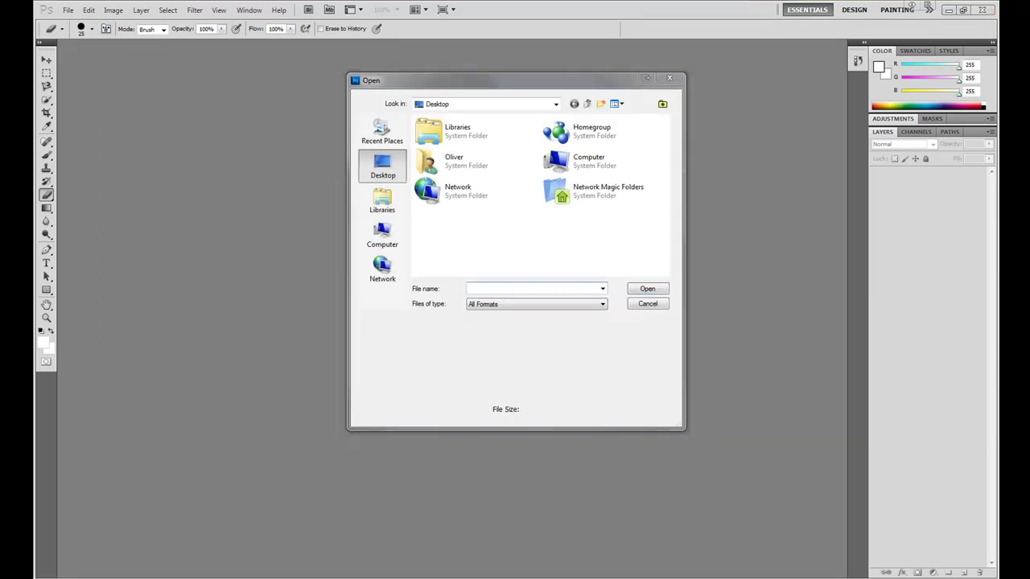
left_click(172, 528)
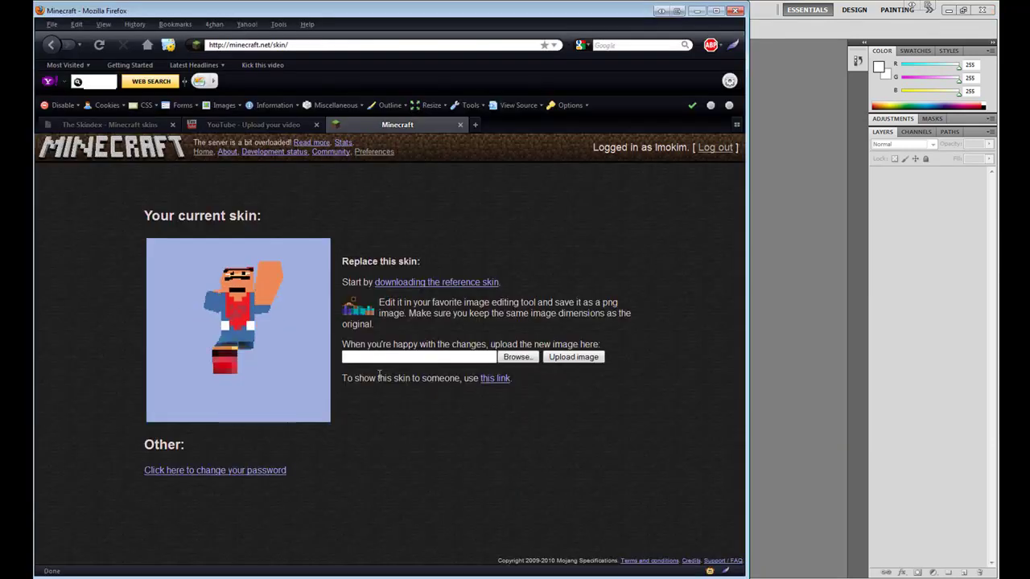
left_click_drag(390, 302, 636, 311)
left_click(633, 312)
right_click(357, 309)
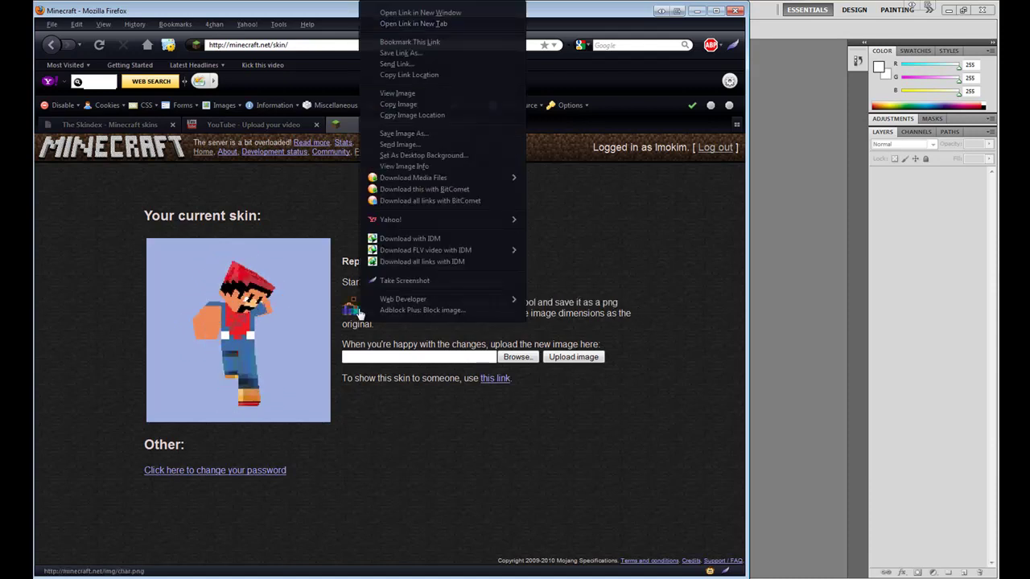
Find Mario.png on the Desktop in the Open dialog and open it in Photoshop
left_click(635, 255)
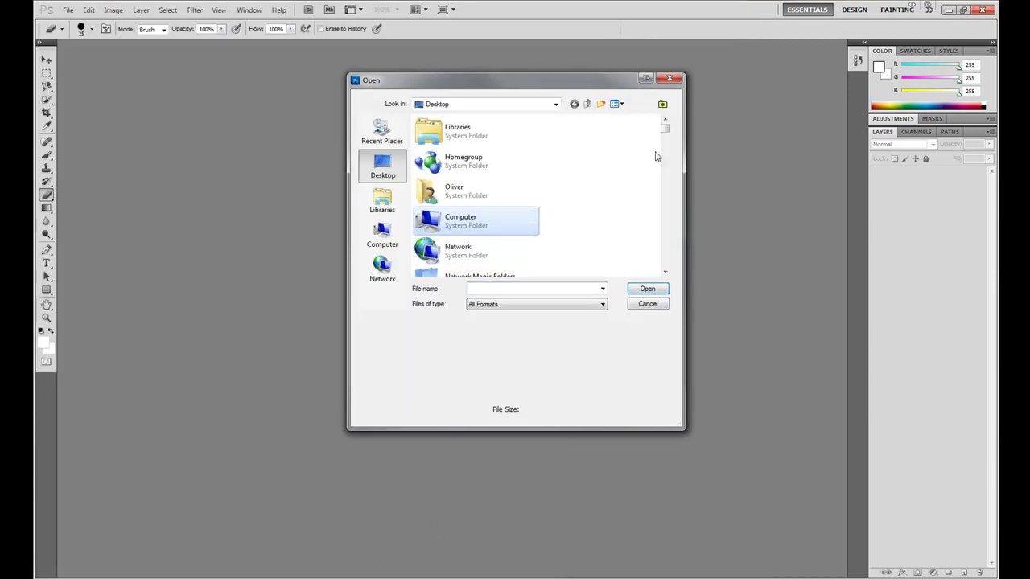
left_click_drag(665, 128, 666, 212)
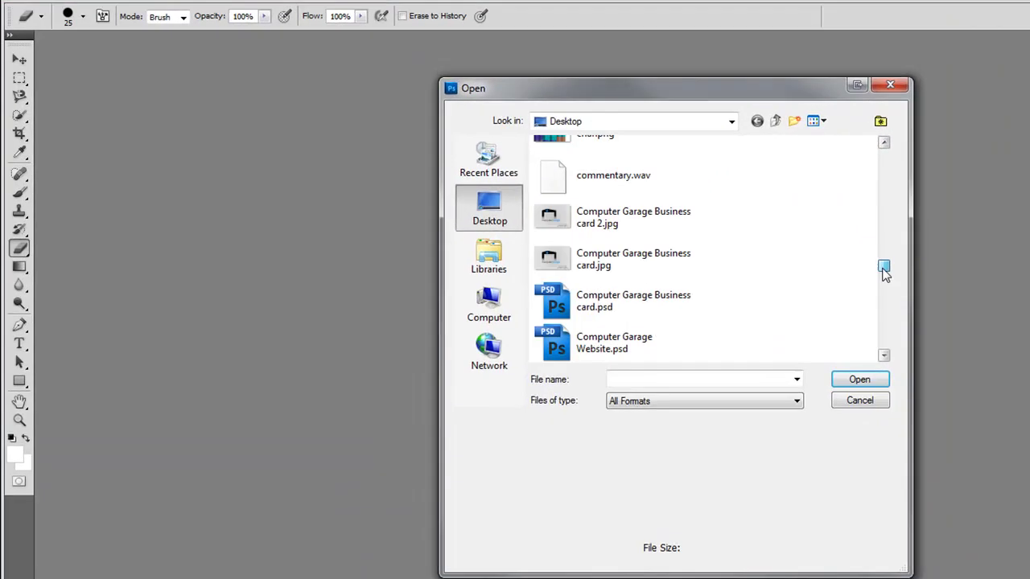
left_click_drag(885, 273, 884, 309)
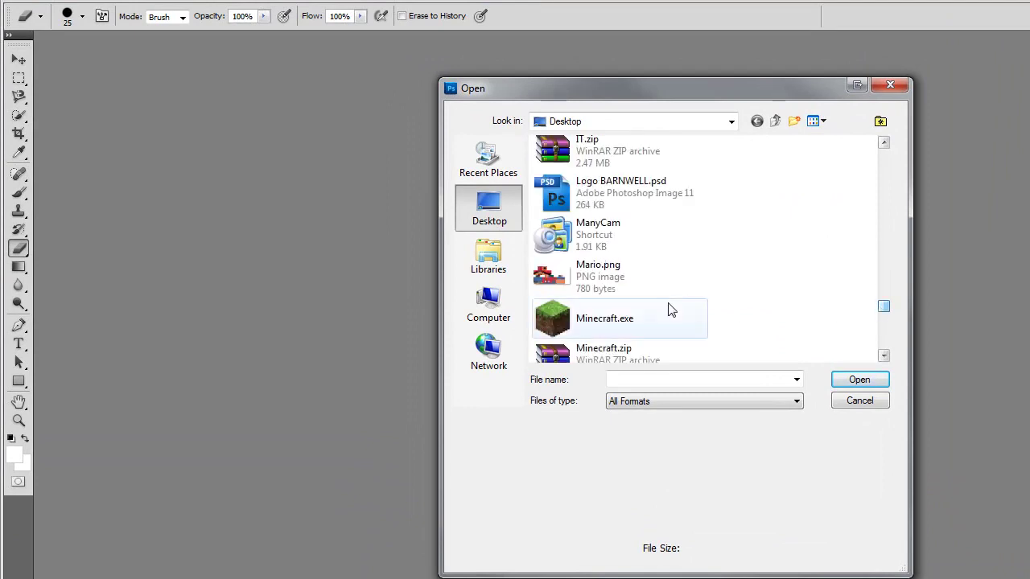
left_click(588, 291)
double_click(619, 276)
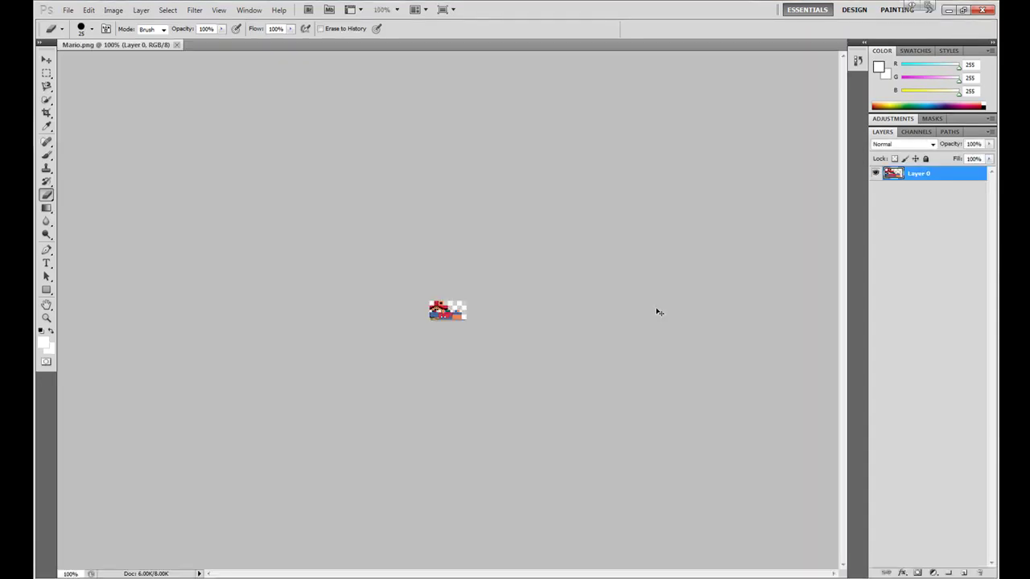
Zoom the Mario skin to 1600% and shrink the eraser brush to 9 pixels
key("ctrl+plus")
key("ctrl+plus")
key("ctrl+plus")
key("ctrl+plus")
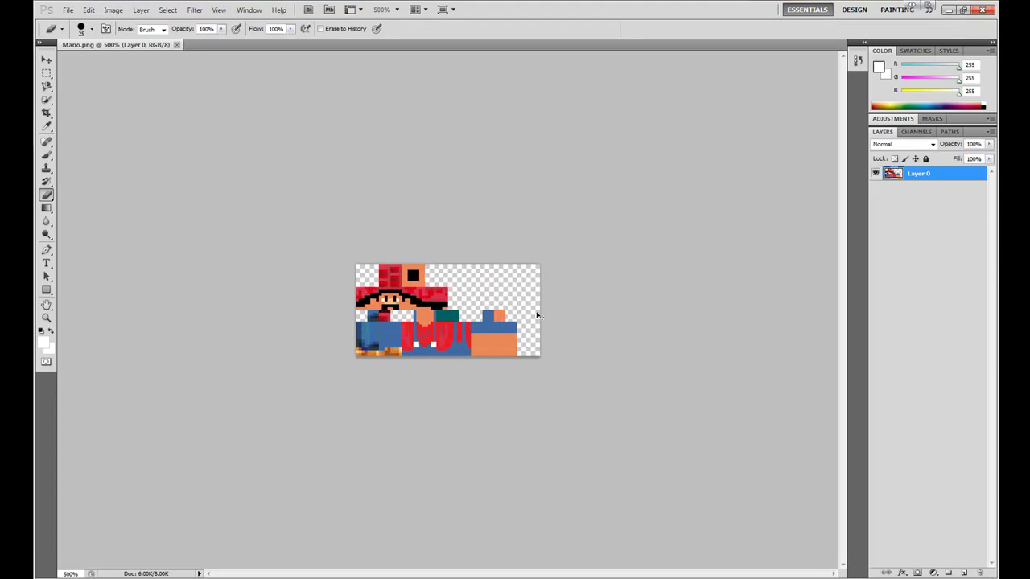
key("ctrl+plus")
key("ctrl+plus")
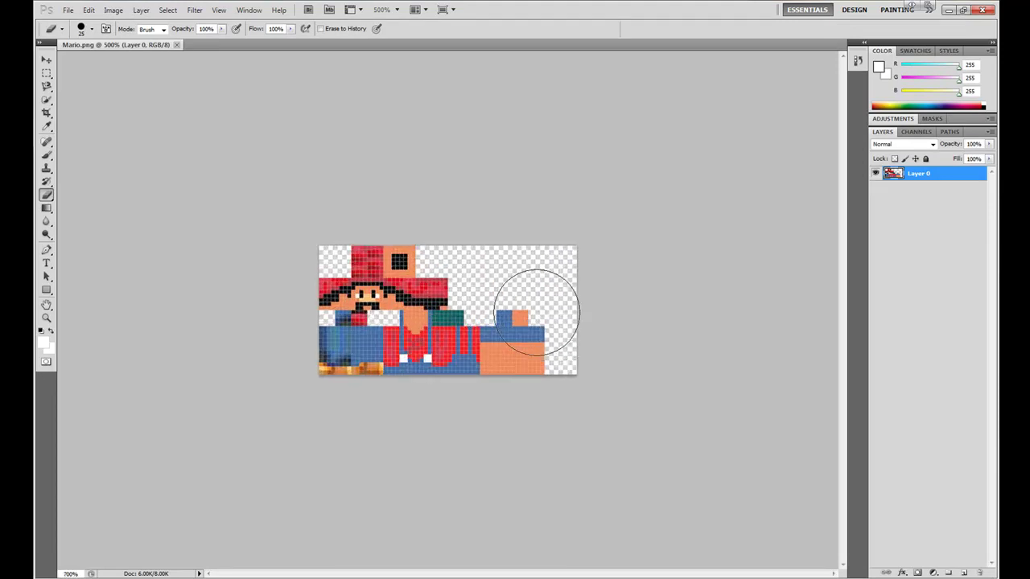
key("ctrl+plus")
key("ctrl+plus")
key("ctrl+plus")
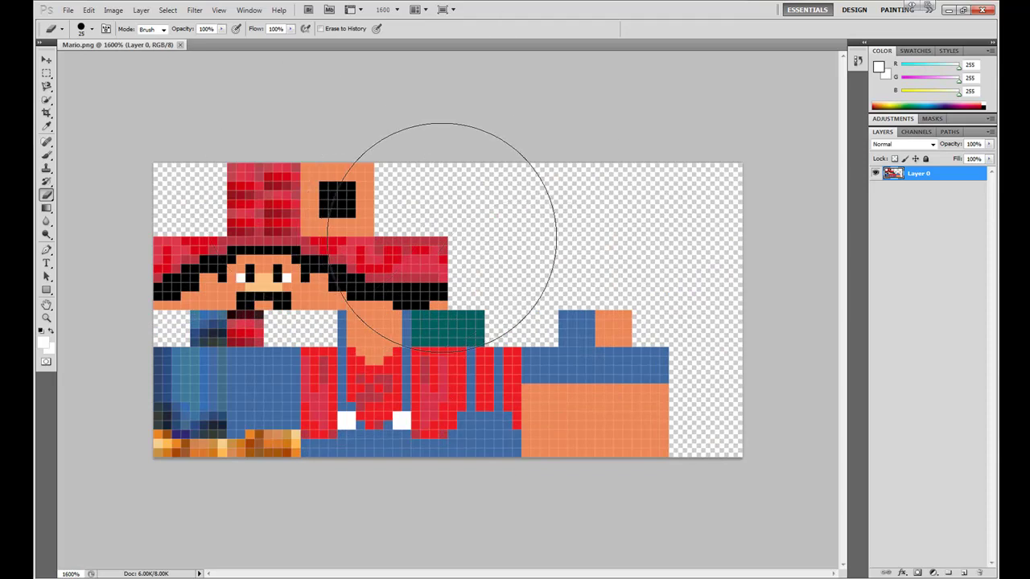
key("bracketleft")
key("bracketleft")
key("bracketleft")
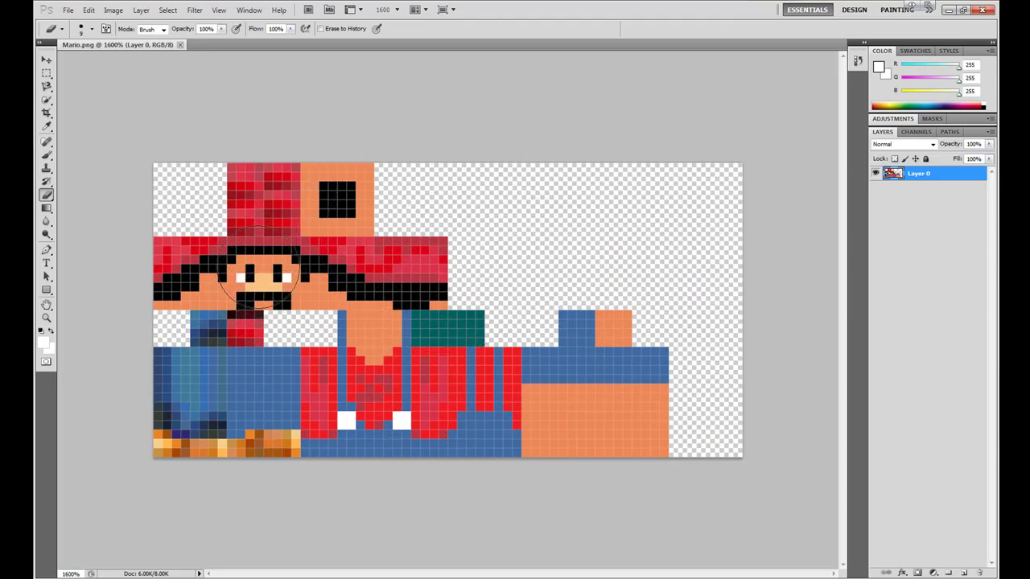
key("bracketleft")
key("bracketleft")
key("bracketleft")
Switch to the Pencil tool for hard-edged pixel drawing
left_click(47, 289)
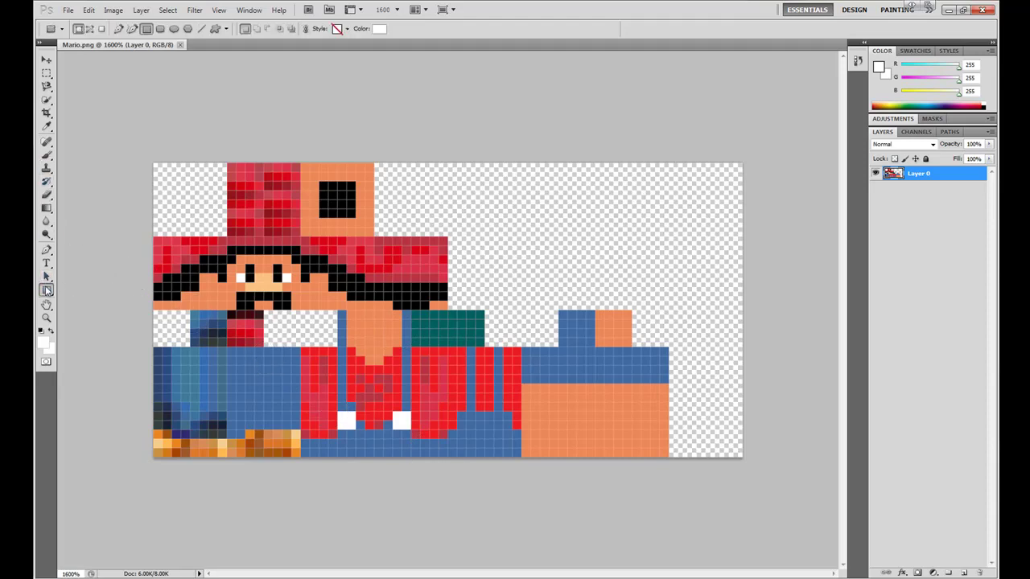
left_click(47, 155)
left_click(93, 165)
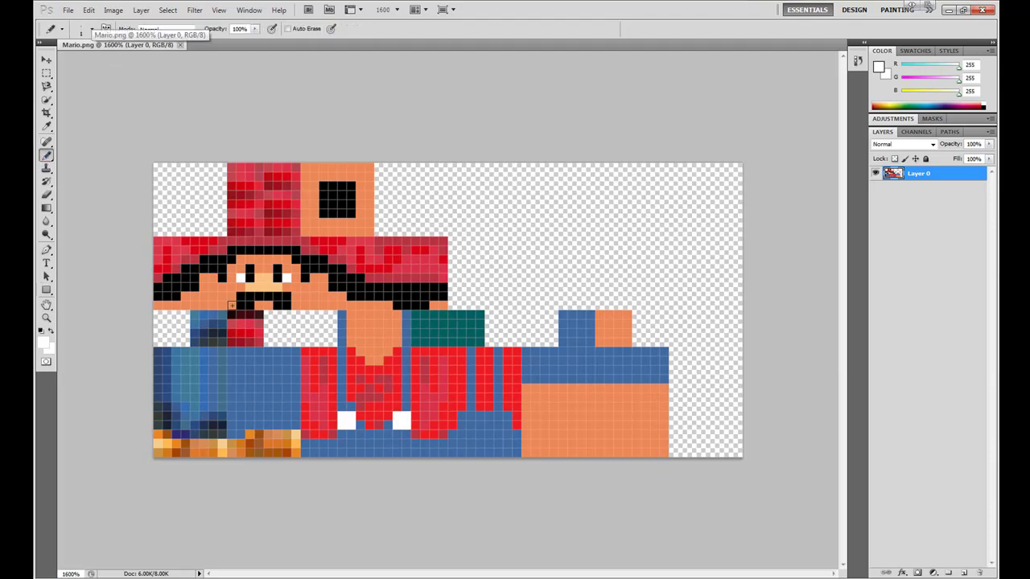
Paint Mario's eyes and mustache pixels white
left_click_drag(249, 277, 249, 269)
left_click(276, 274)
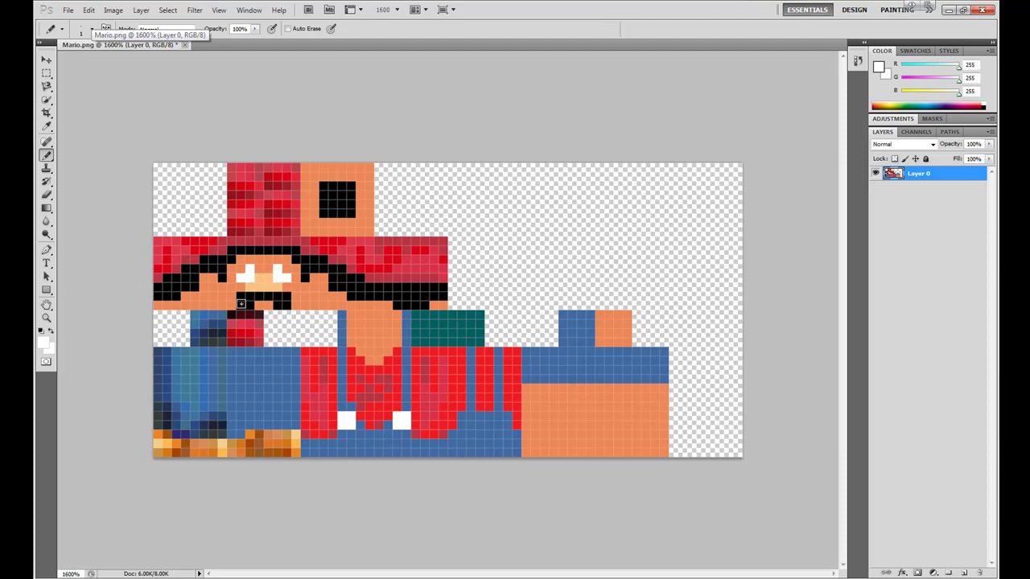
left_click(242, 305)
left_click_drag(257, 298, 268, 298)
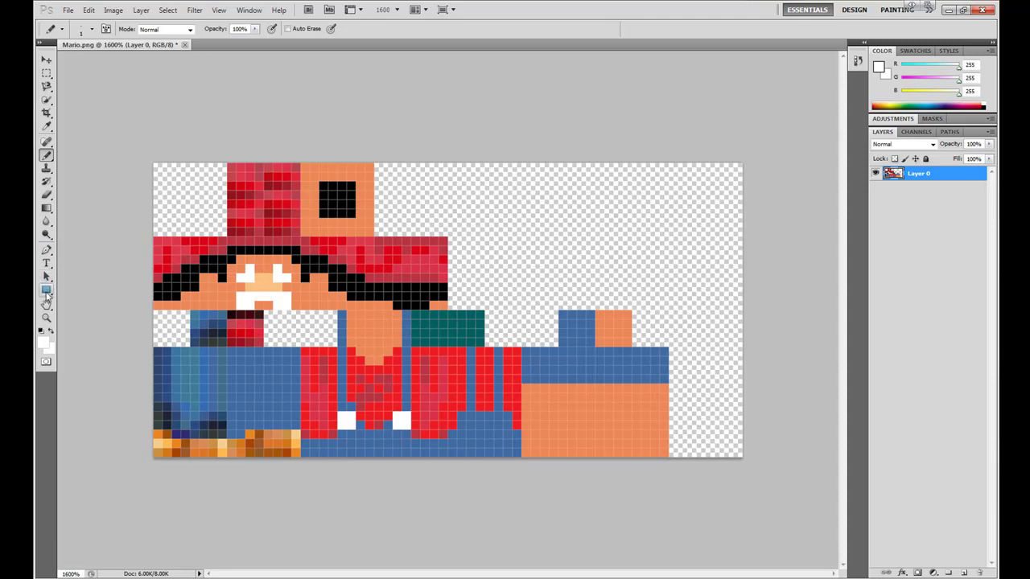
Select the Paint Bucket tool with black as the foreground colour
left_click(46, 207)
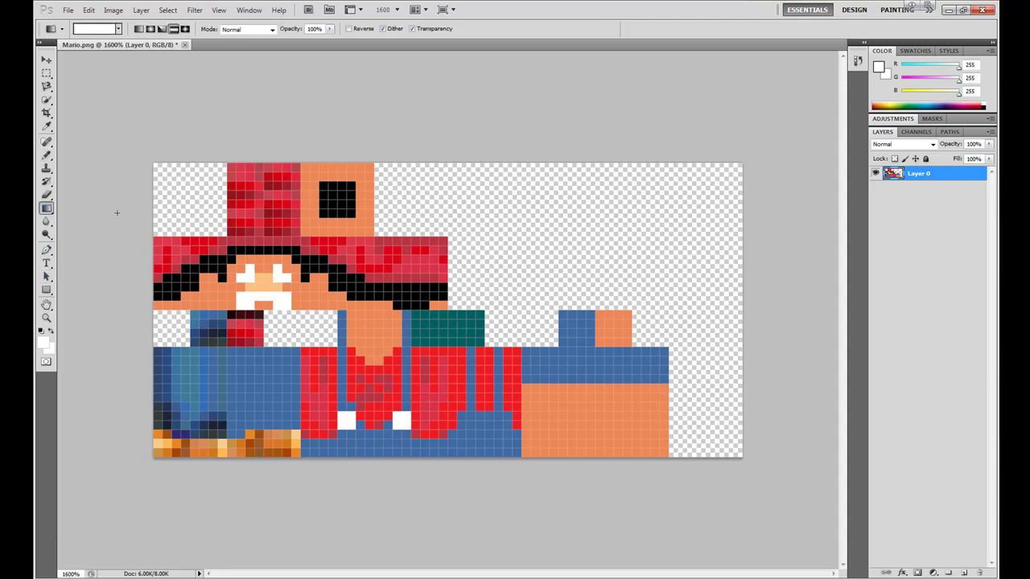
right_click(50, 209)
left_click(88, 221)
key("i")
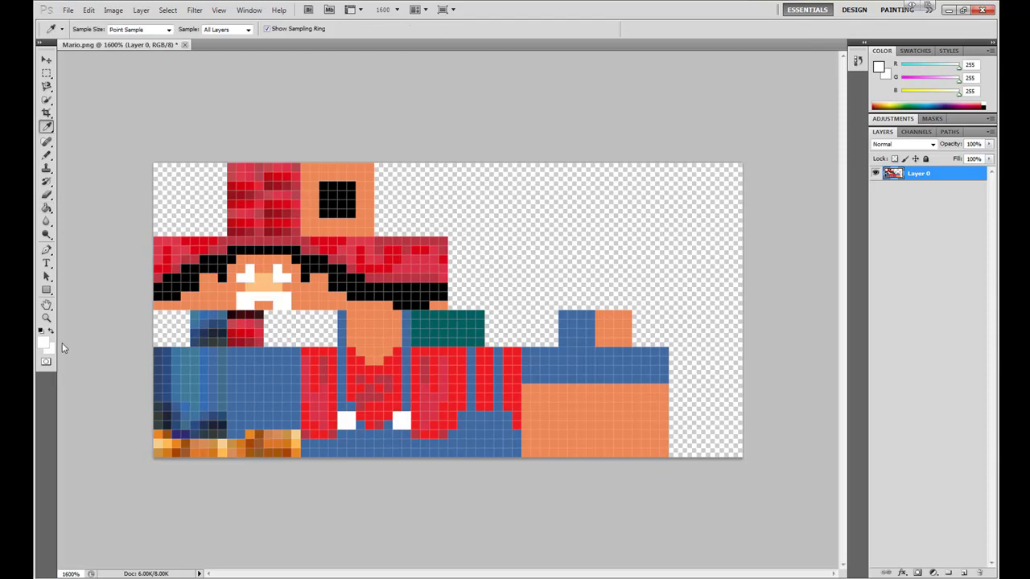
left_click(44, 343)
left_click(512, 157)
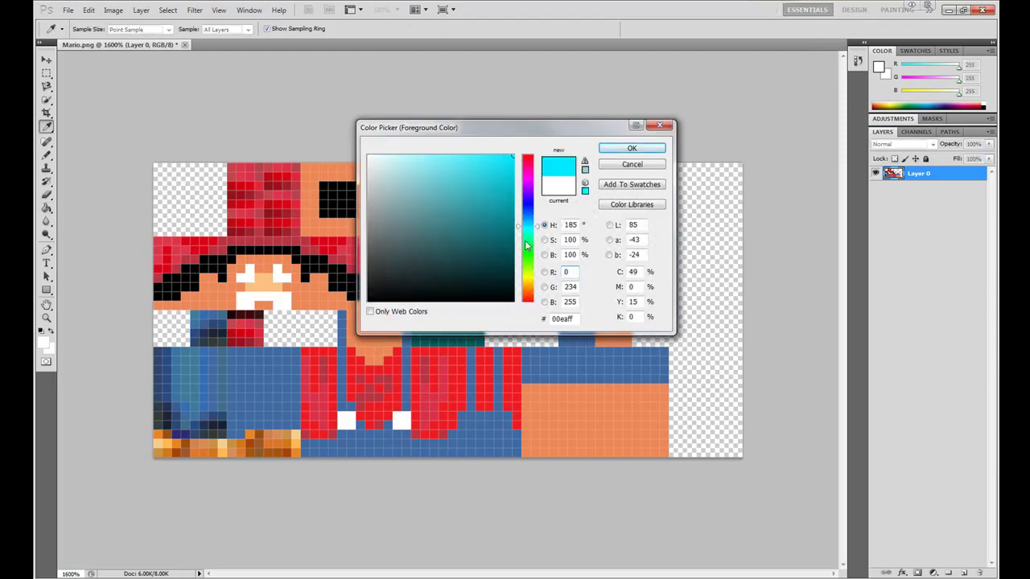
left_click_drag(563, 362, 572, 335)
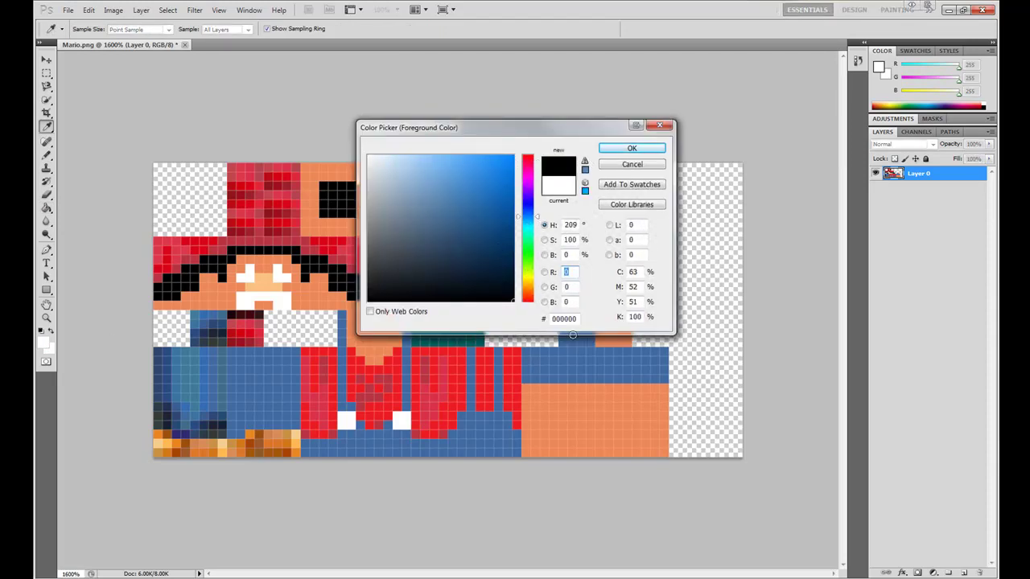
left_click(632, 149)
key("g")
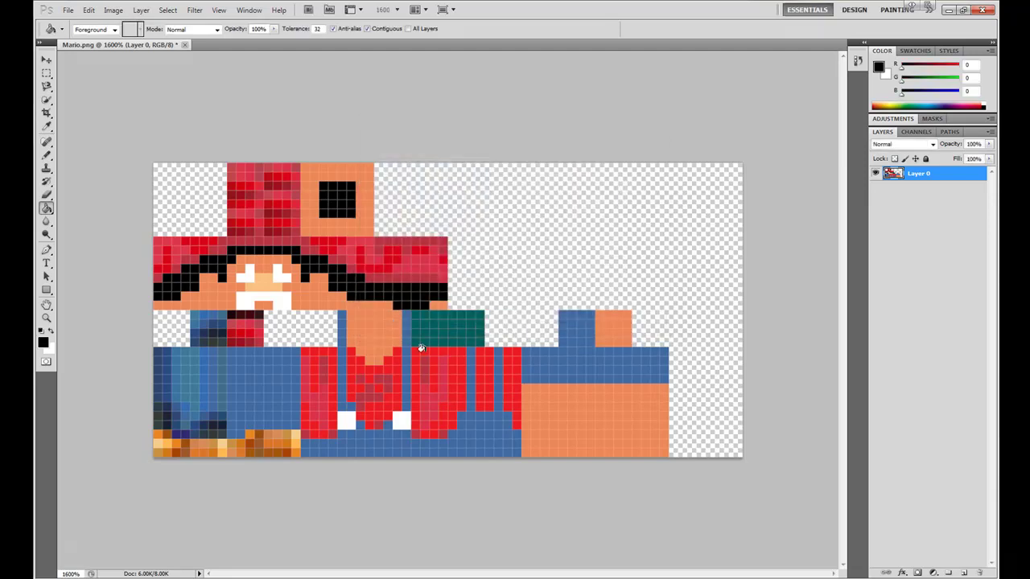
Fill the red shirt, straps and sleeves black, undoing a stray top-left block fill
left_click(391, 364)
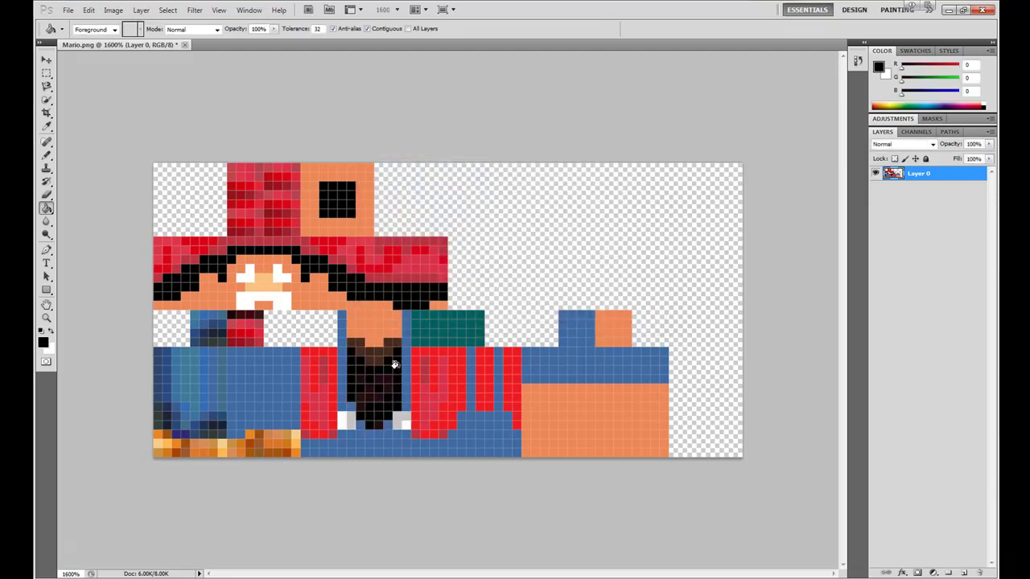
left_click(455, 383)
left_click(486, 385)
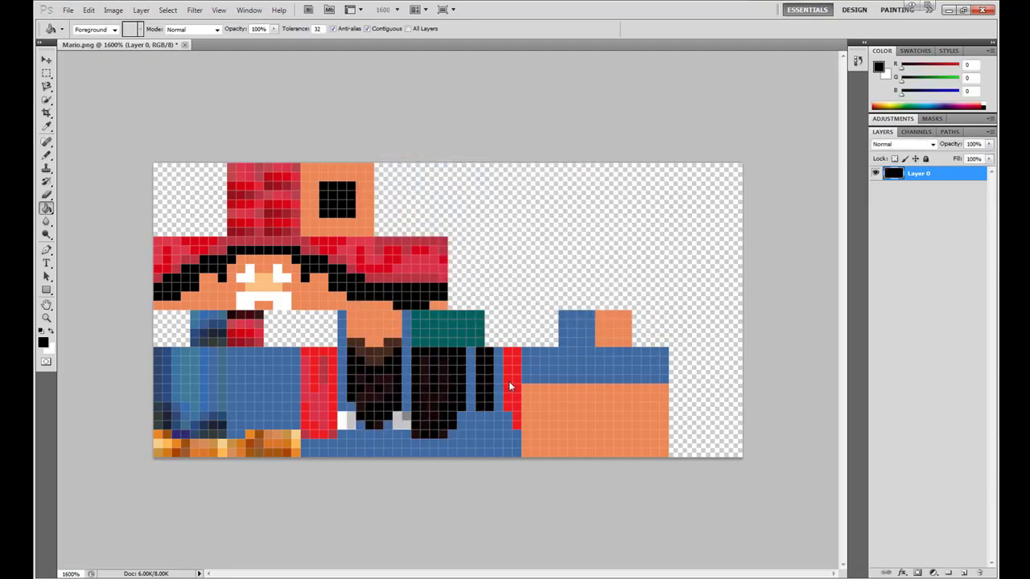
left_click(330, 392)
left_click(237, 340)
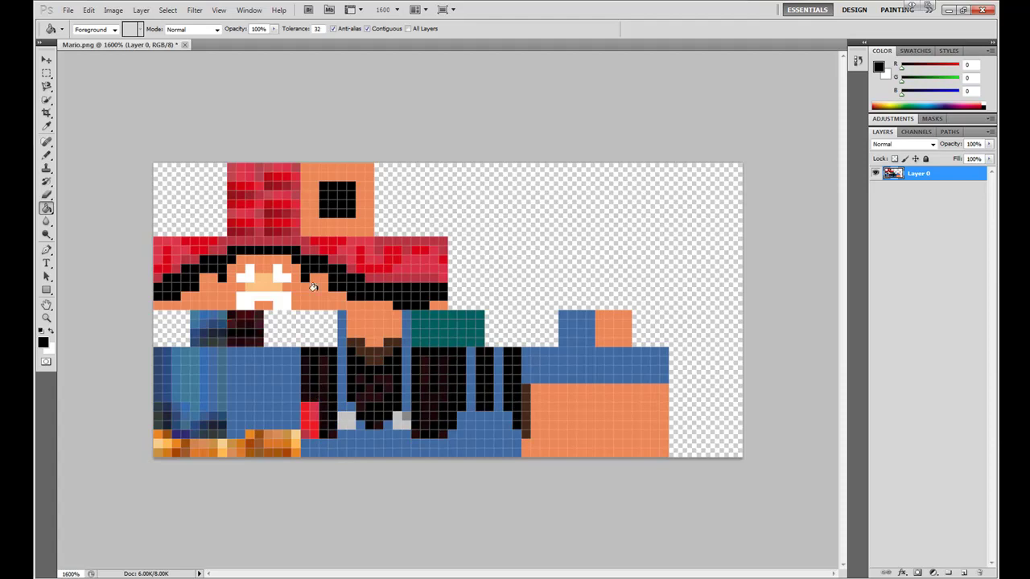
left_click(225, 194)
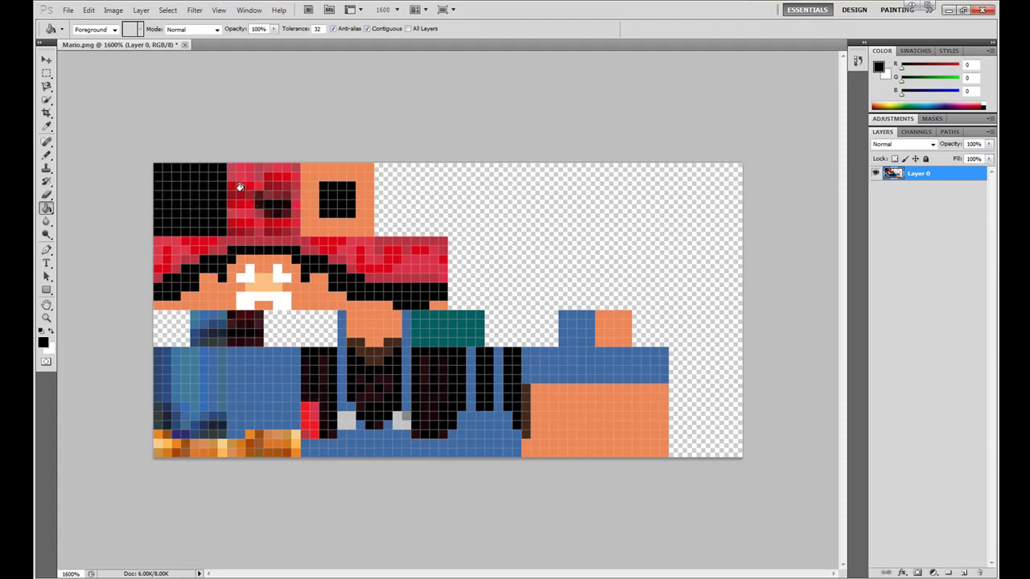
key("z")
key("ctrl+z")
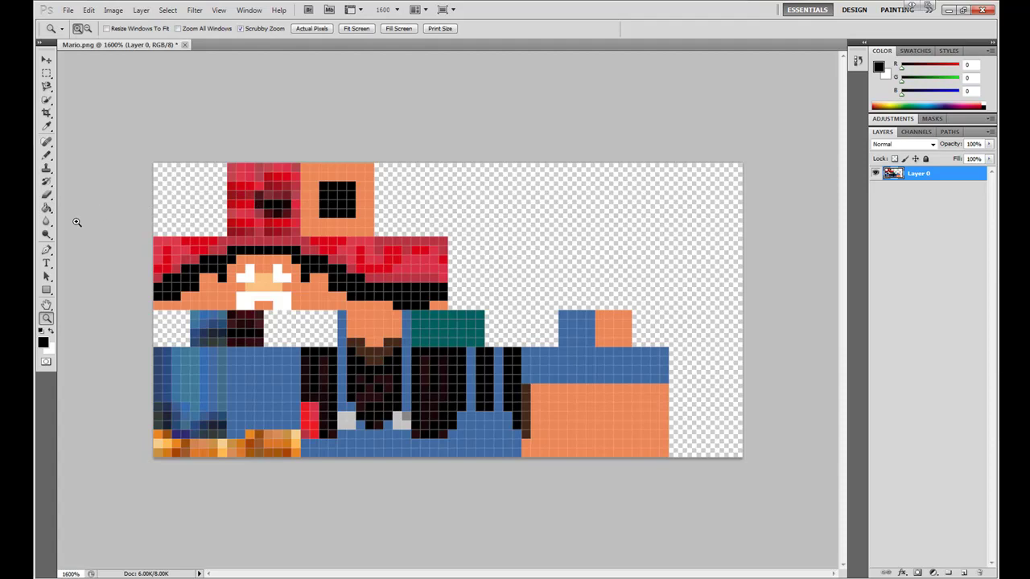
Fill the red hat top, hat bottom and brim pixels black
left_click(46, 207)
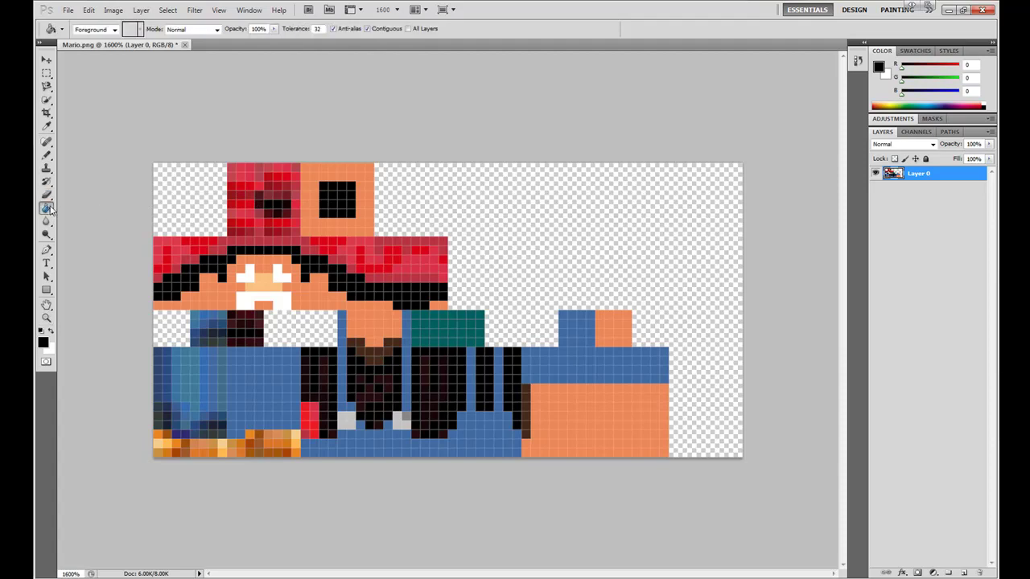
left_click(231, 213)
left_click(241, 175)
left_click(273, 193)
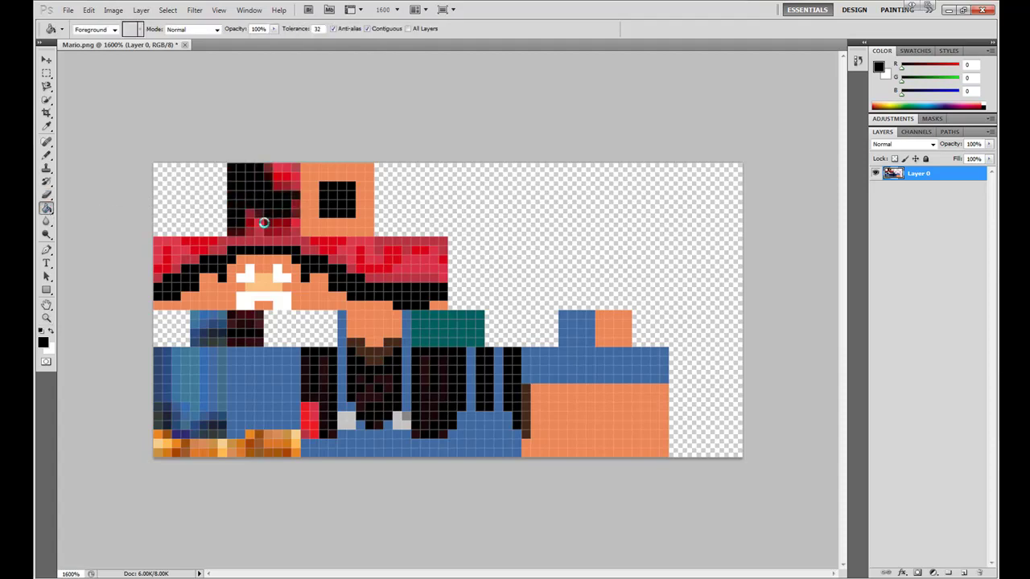
left_click(264, 222)
left_click(348, 251)
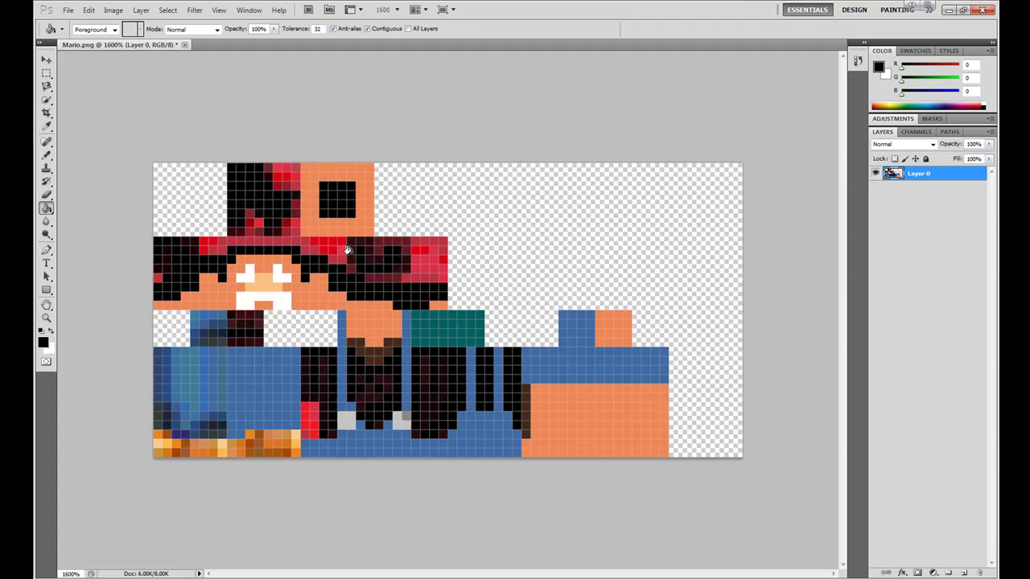
left_click(299, 243)
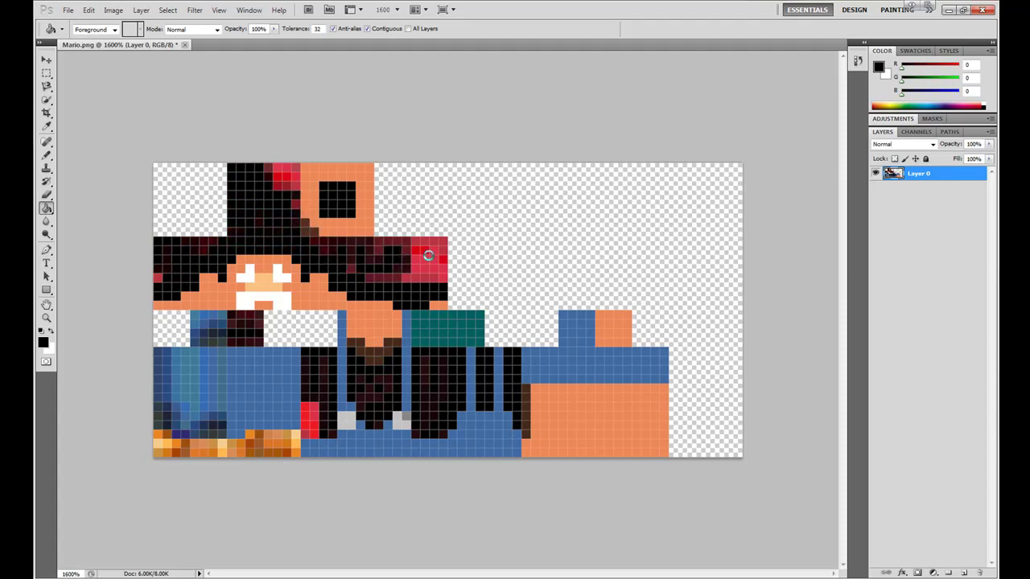
left_click(428, 256)
left_click(380, 271)
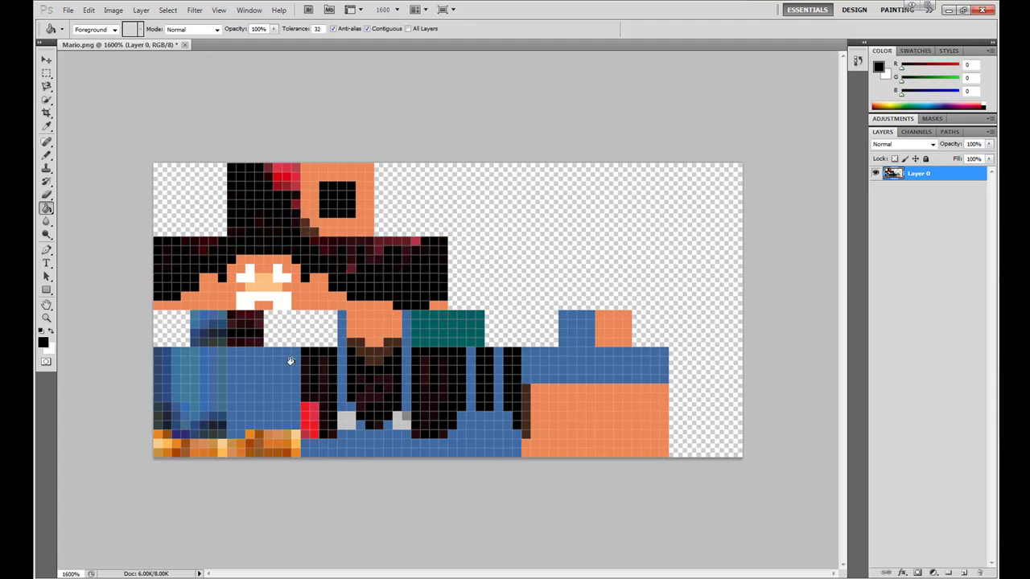
Blacken the remaining red arm strip, hat-top patch and dark-red hair pixels
left_click(309, 406)
left_click(306, 433)
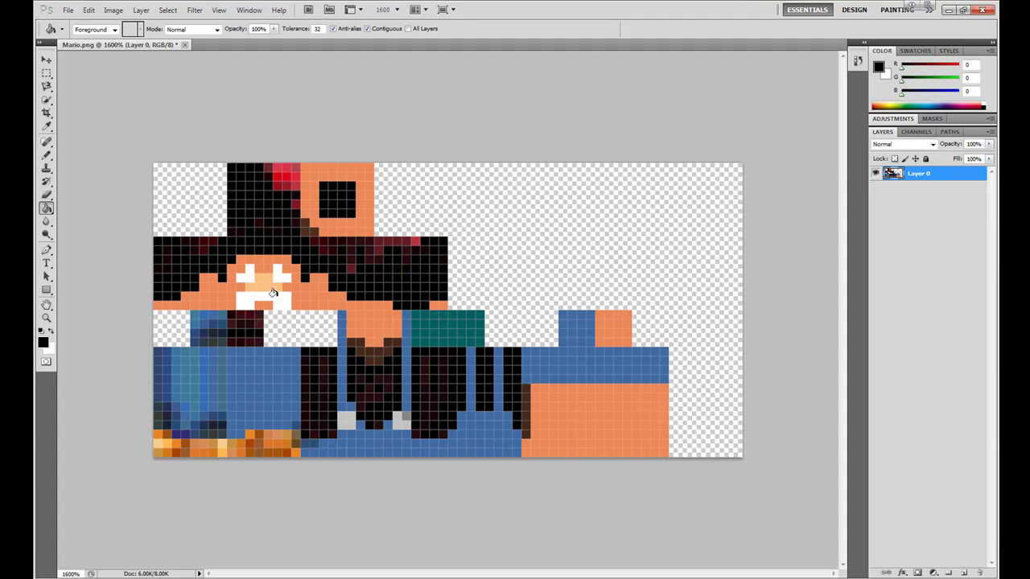
left_click(279, 166)
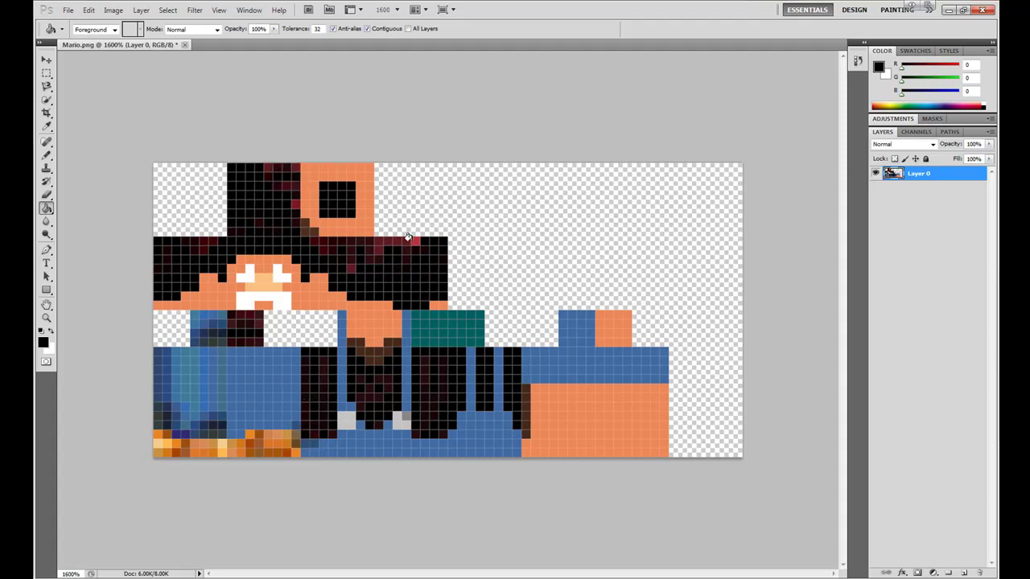
left_click(353, 251)
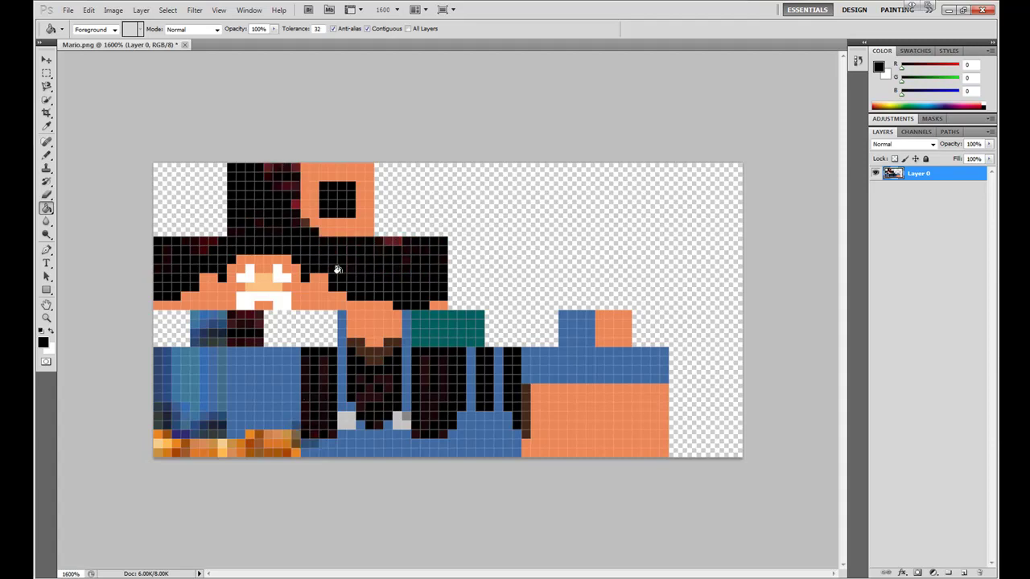
left_click(292, 203)
Undo the fills beside the orange hat patch
key("ctrl+z")
left_click(295, 203)
key("ctrl+z")
Save Mario.png and return to the Minecraft skin page in Firefox
left_click(69, 10)
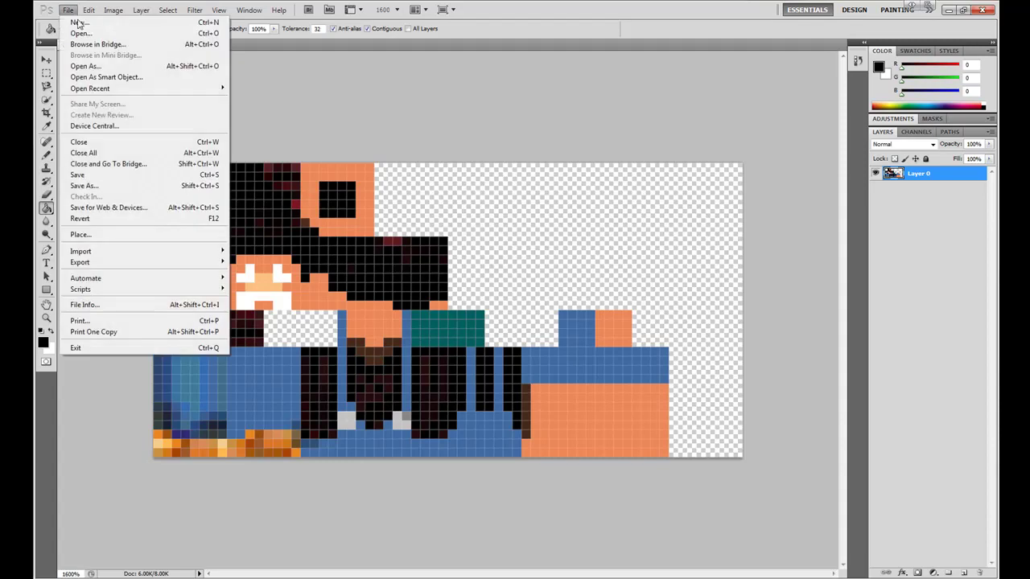
left_click(140, 174)
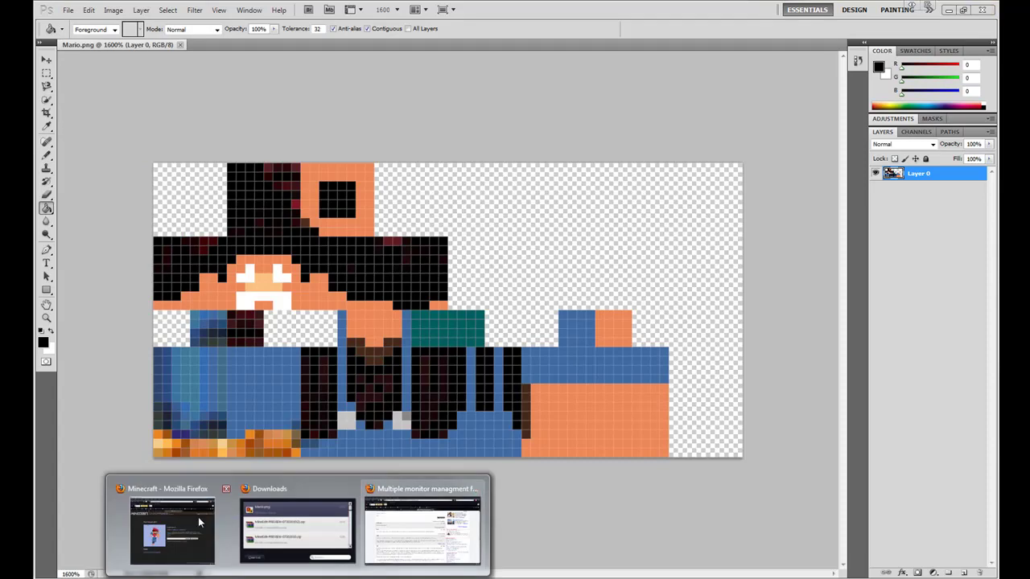
left_click(200, 524)
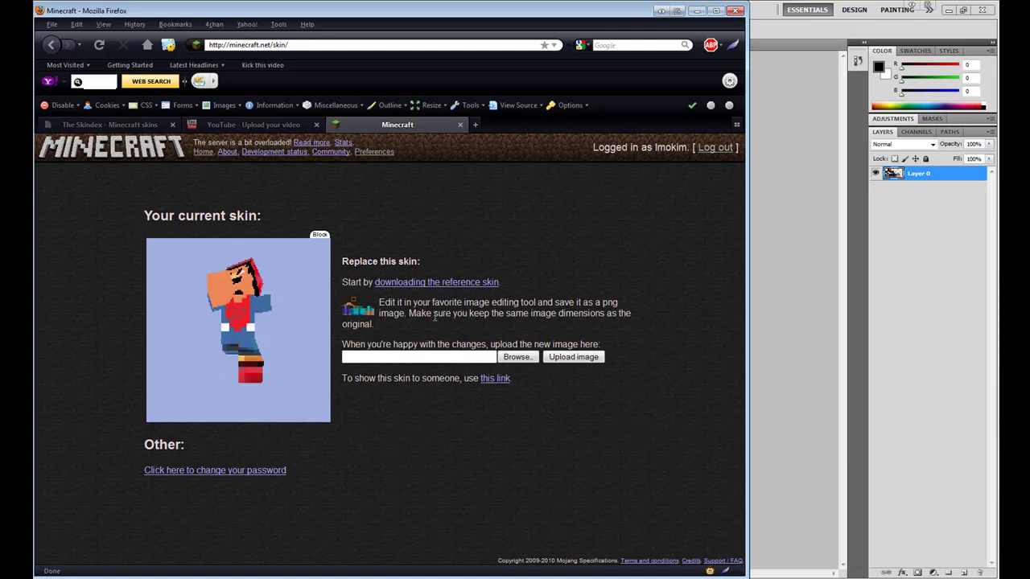
Pick Mario.png in the File Upload dialog and upload it as the new skin
left_click(517, 360)
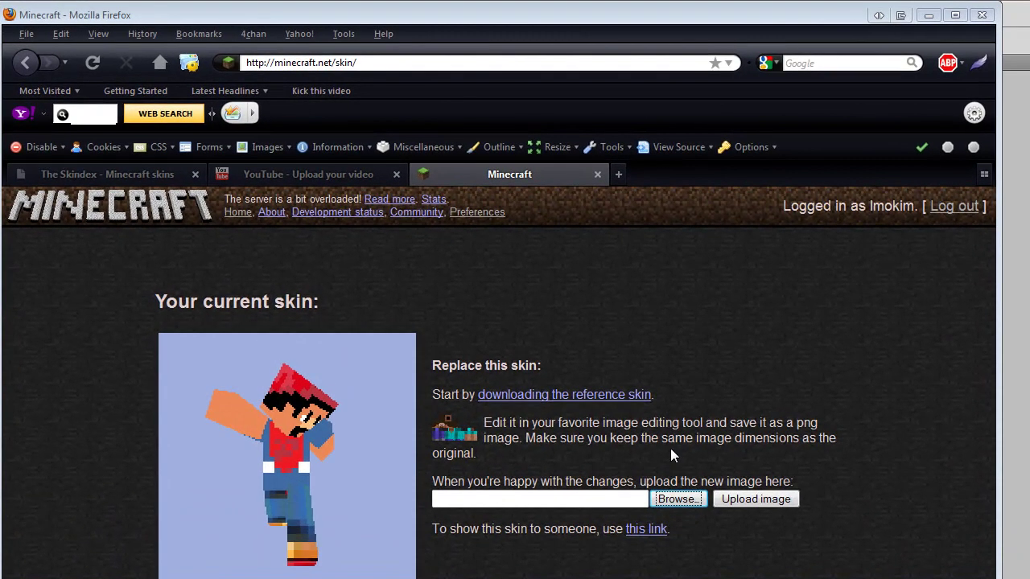
scroll(260, 182, "down", 2)
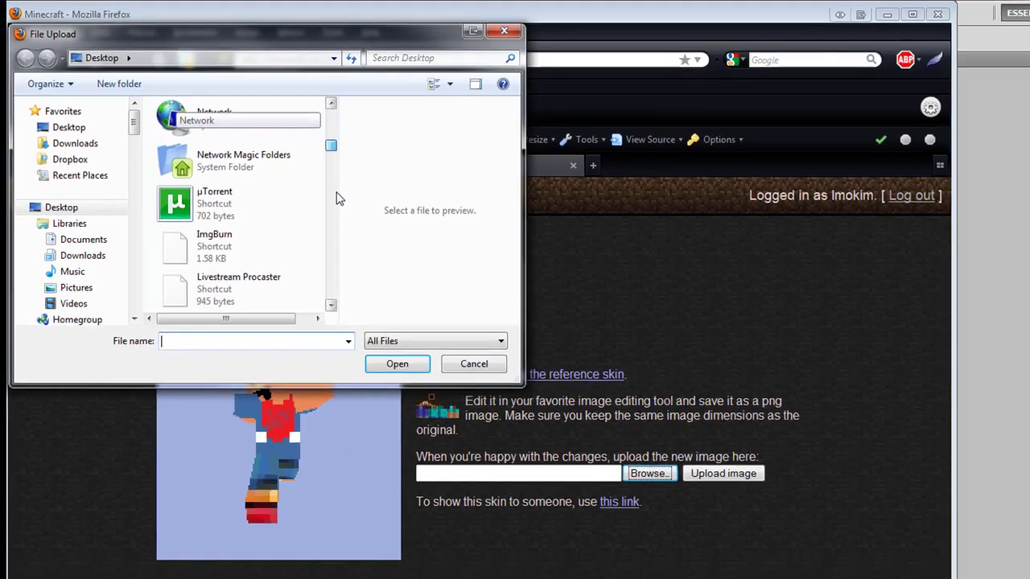
scroll(277, 202, "down", 5)
scroll(276, 202, "down", 5)
scroll(266, 193, "down", 3)
scroll(242, 181, "up", 3)
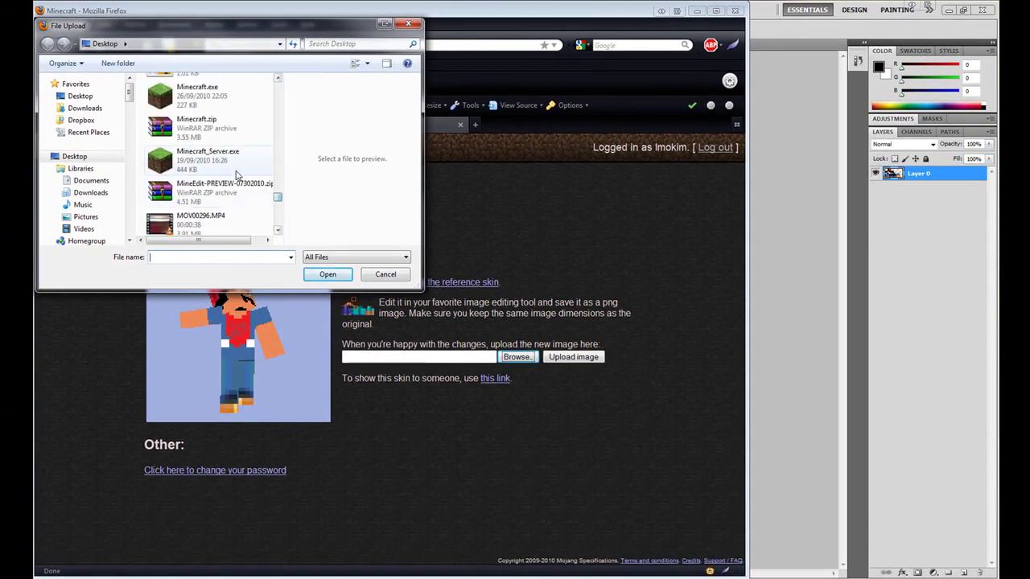
left_click(237, 176)
scroll(238, 176, "up", 1)
double_click(217, 154)
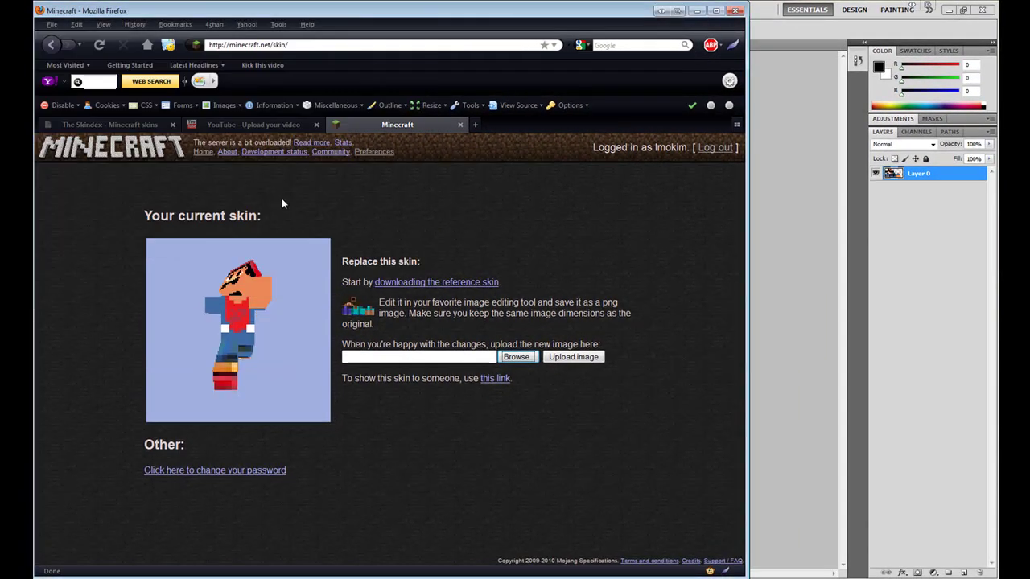
left_click(580, 360)
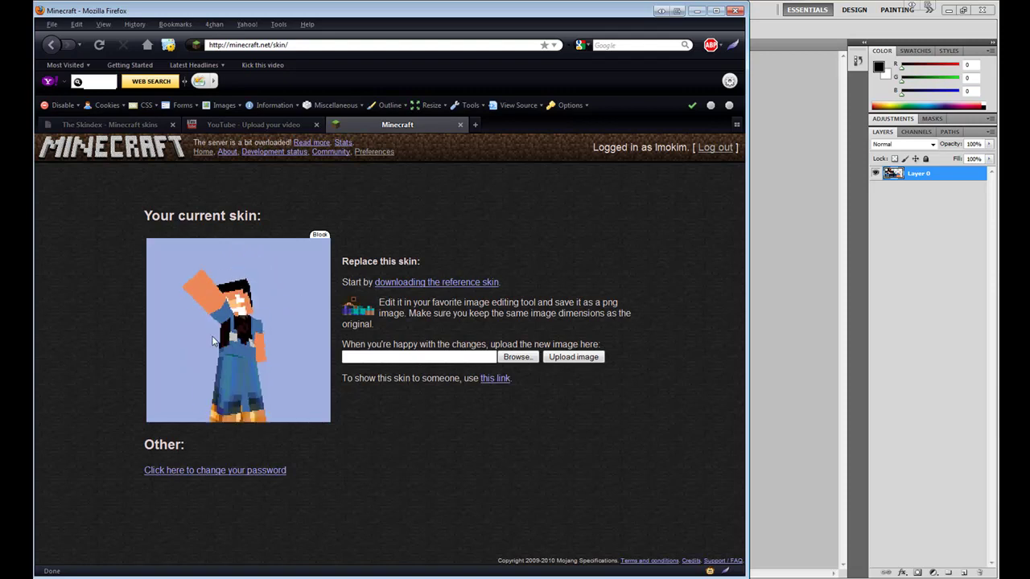
left_click_drag(213, 342, 250, 385)
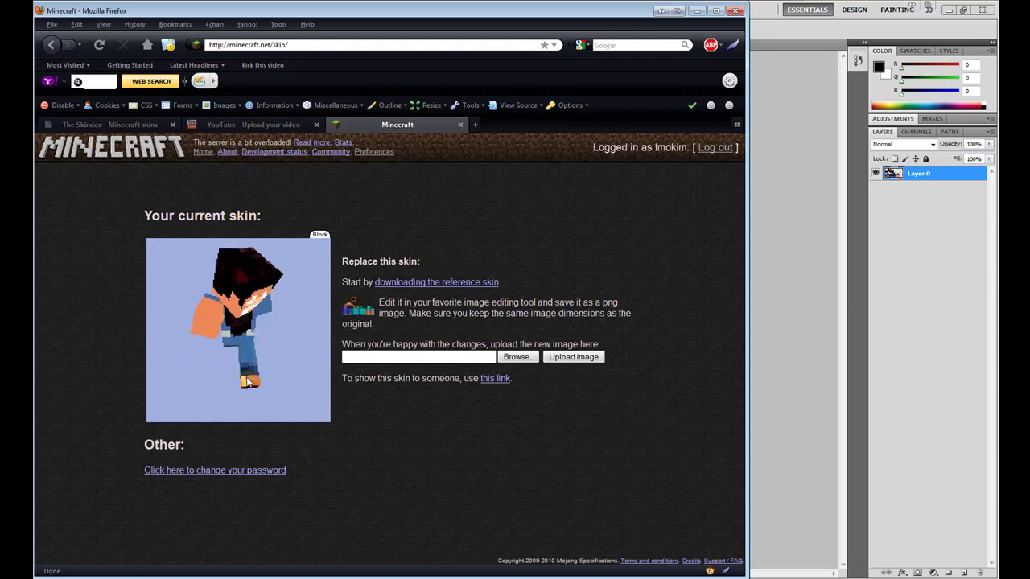
mouse_move(246, 381)
left_mouse_down()
mouse_move(252, 339)
mouse_move(287, 322)
mouse_move(178, 320)
mouse_move(222, 340)
mouse_move(188, 323)
mouse_move(226, 324)
mouse_move(198, 313)
mouse_move(283, 312)
mouse_move(182, 309)
mouse_move(238, 343)
mouse_move(331, 336)
mouse_move(222, 321)
mouse_move(213, 377)
mouse_move(270, 326)
mouse_move(194, 327)
mouse_move(252, 347)
left_mouse_up()
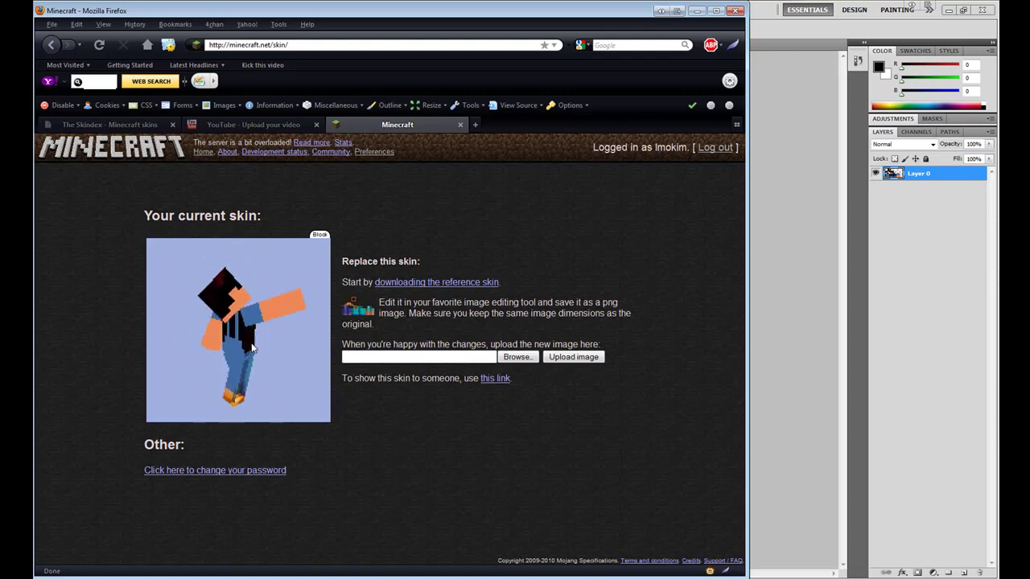